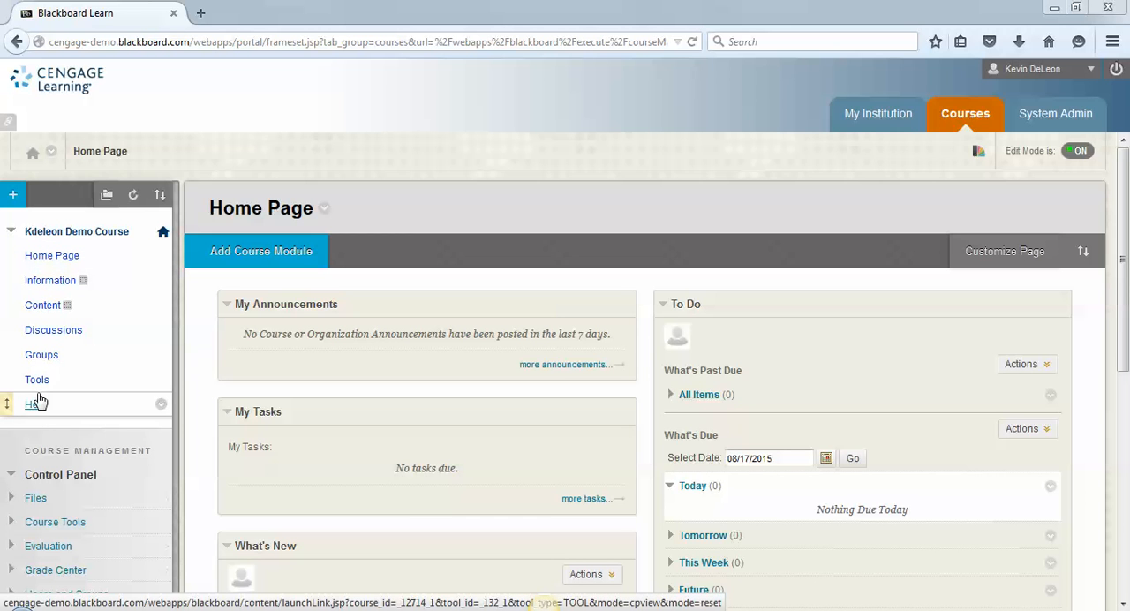
- Create a content area named MindTap that is available to users, and place it directly below Home Page in the course menu
click(13, 196)
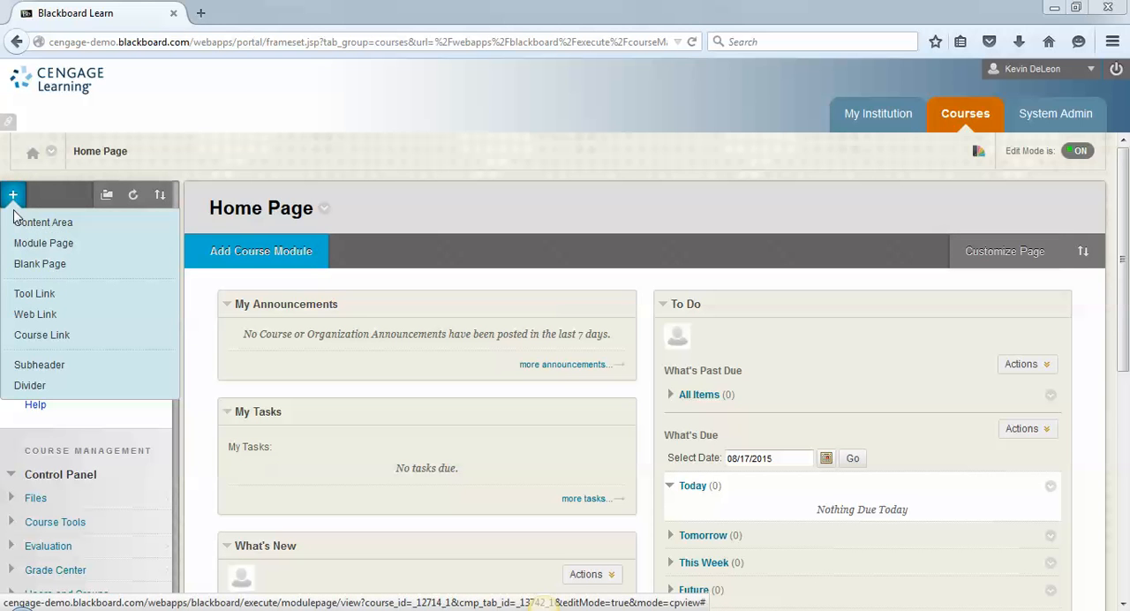
click(74, 224)
text(MindTap)
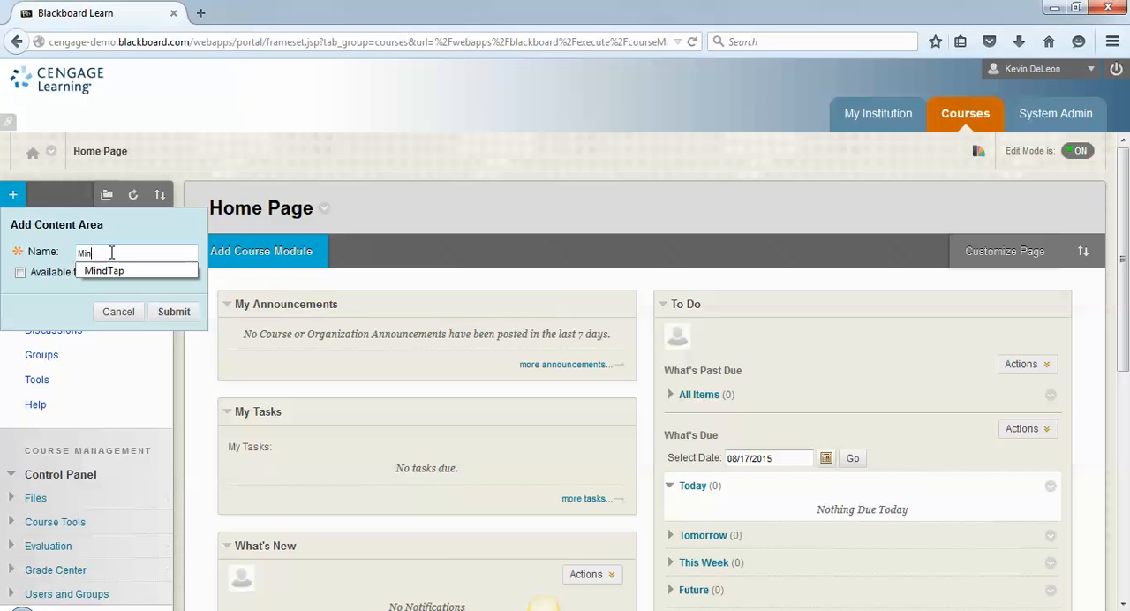
click(119, 274)
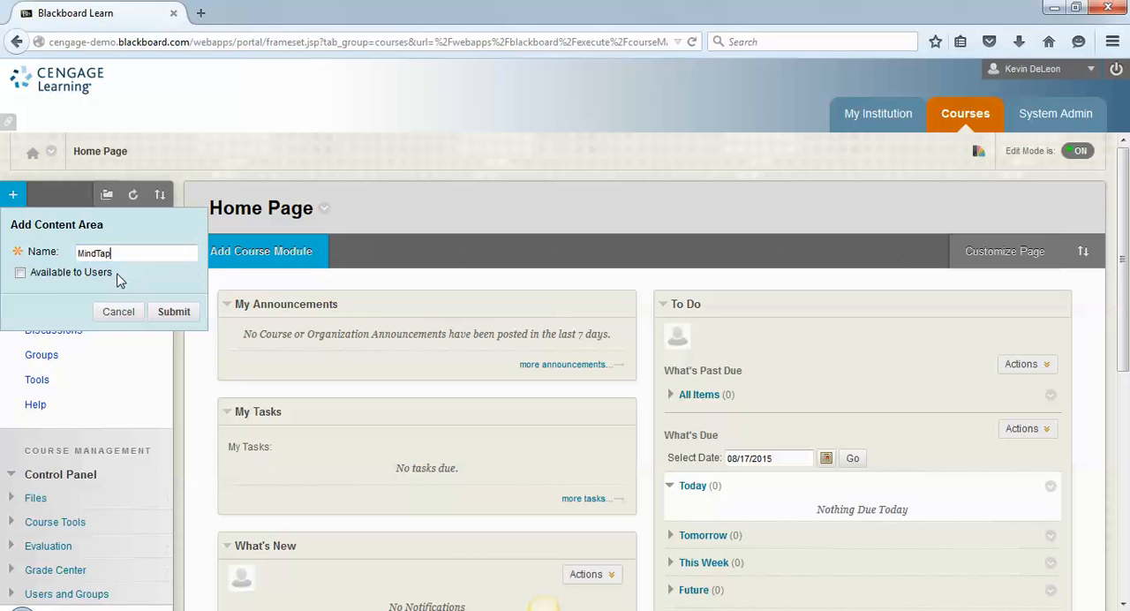
click(21, 275)
click(162, 316)
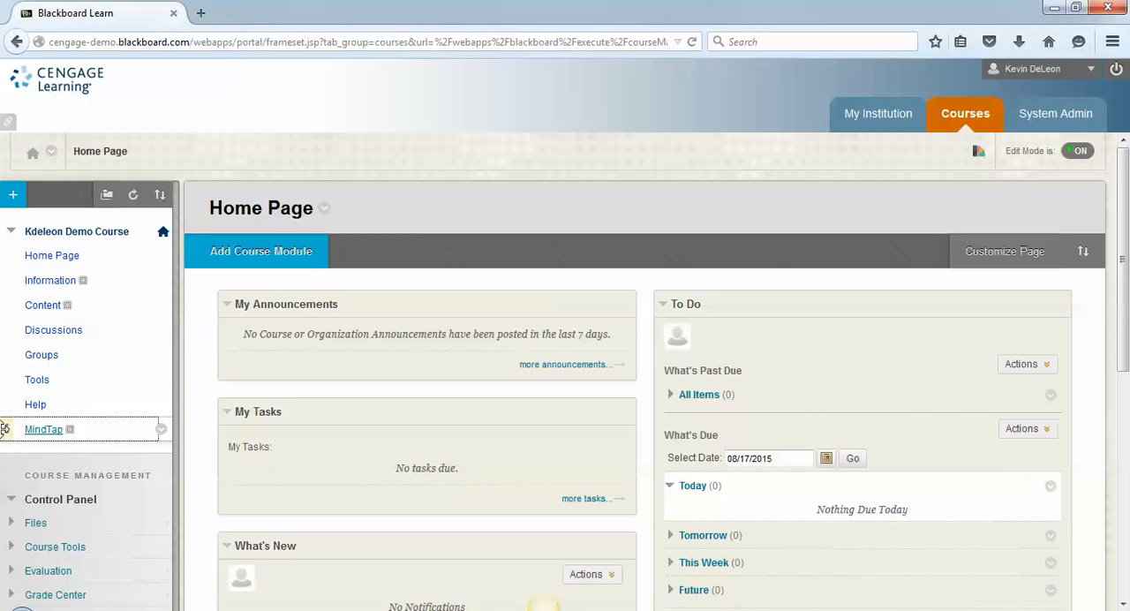
drag(5, 429, 13, 280)
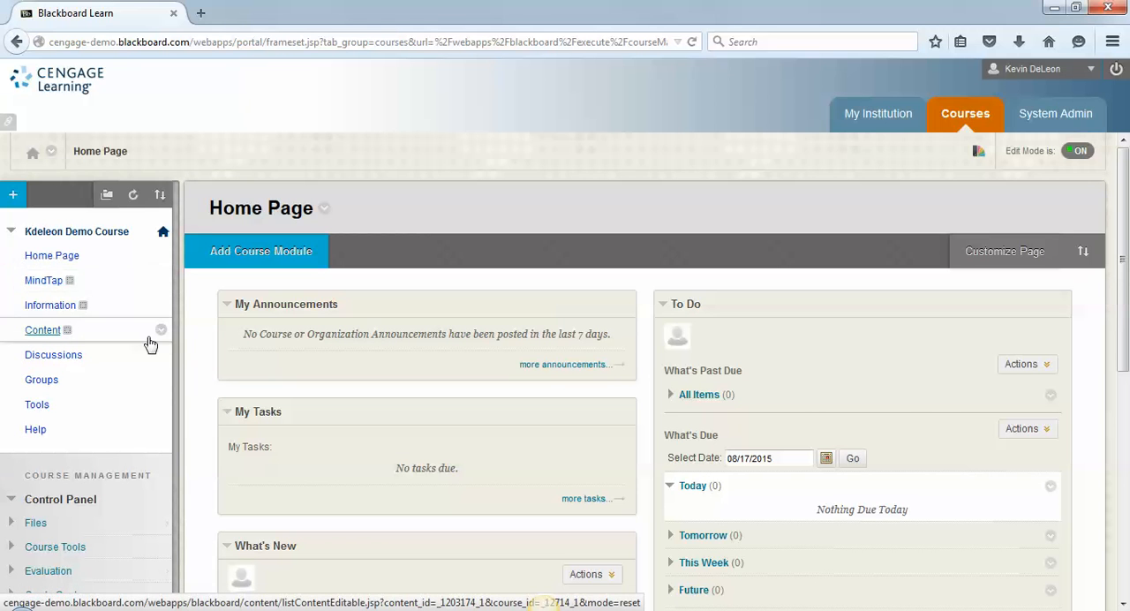
- Open the MindTap content area and go to its Commercial Content partner page
click(53, 283)
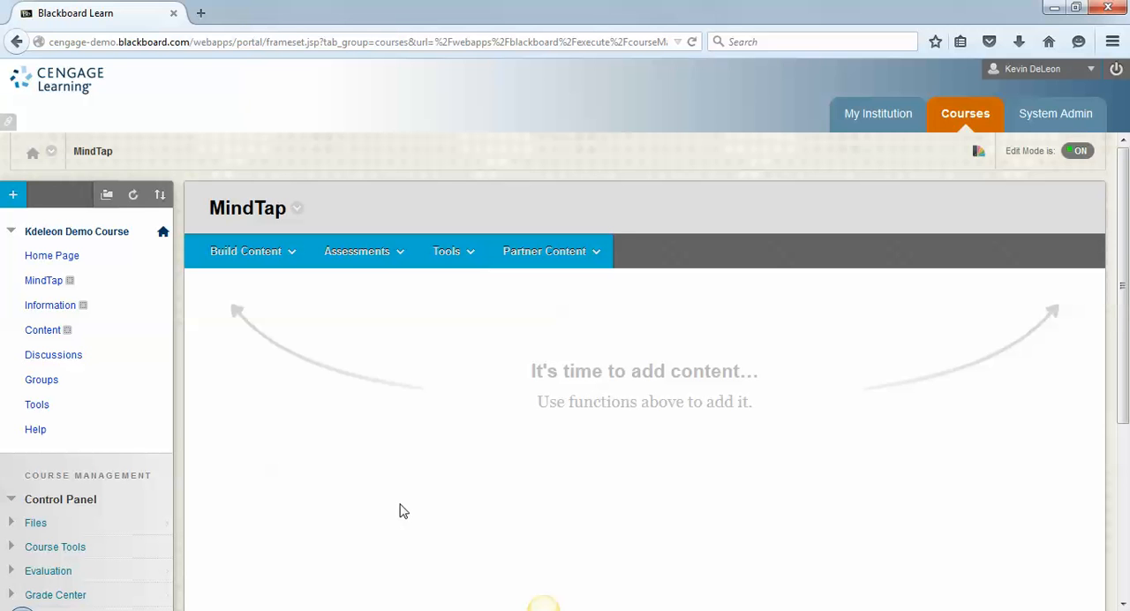
click(547, 252)
click(453, 265)
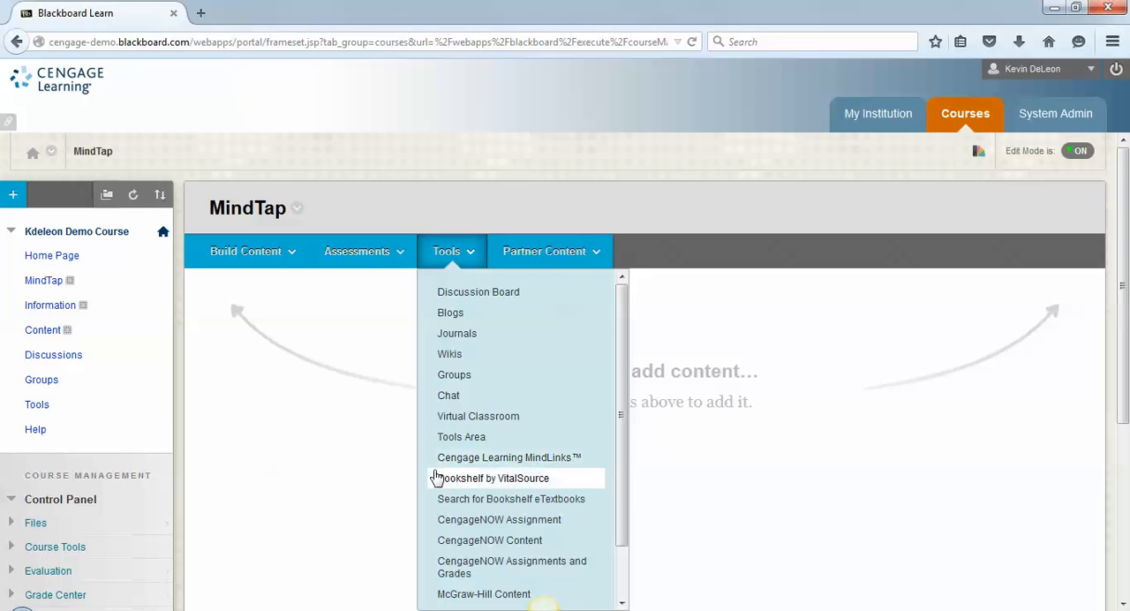
click(545, 254)
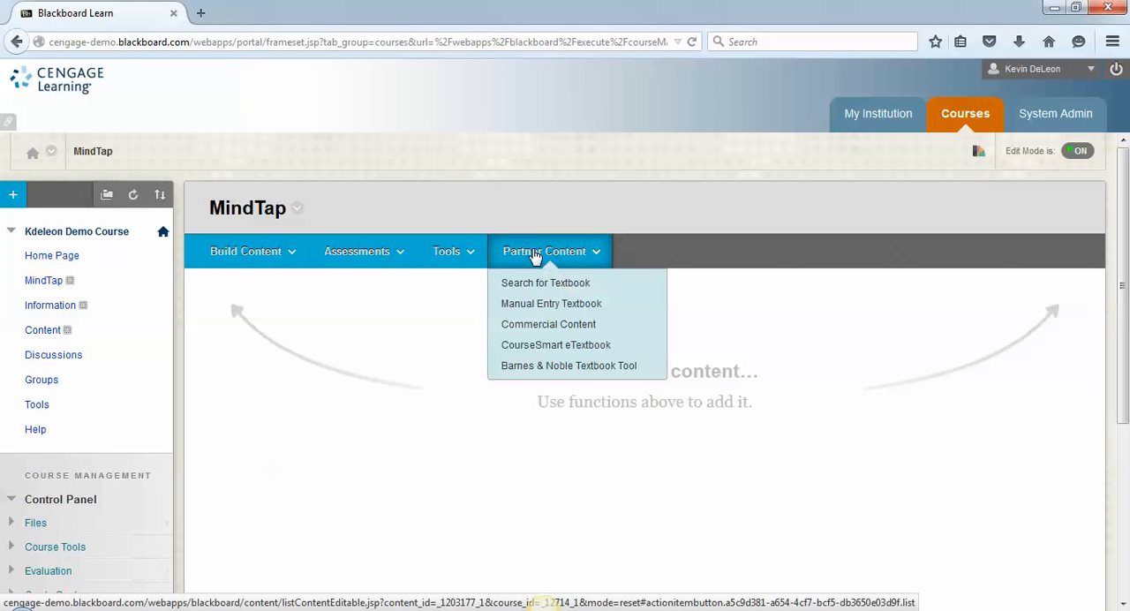
click(543, 324)
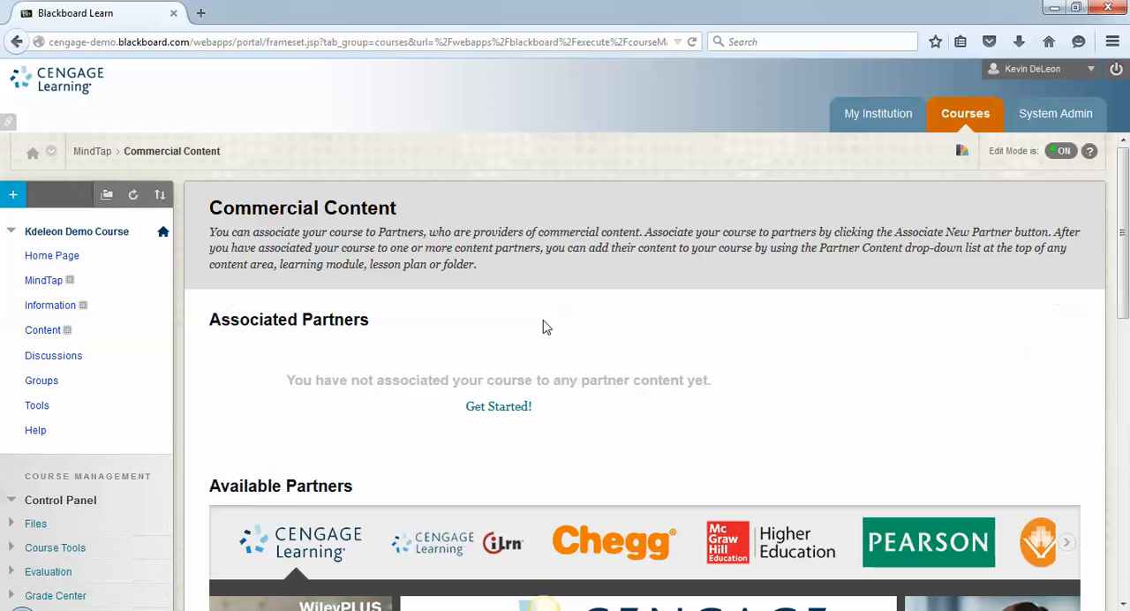
- Choose Cengage Learning among the available partners and start associating one of its products with the course
drag(1123, 212, 1127, 325)
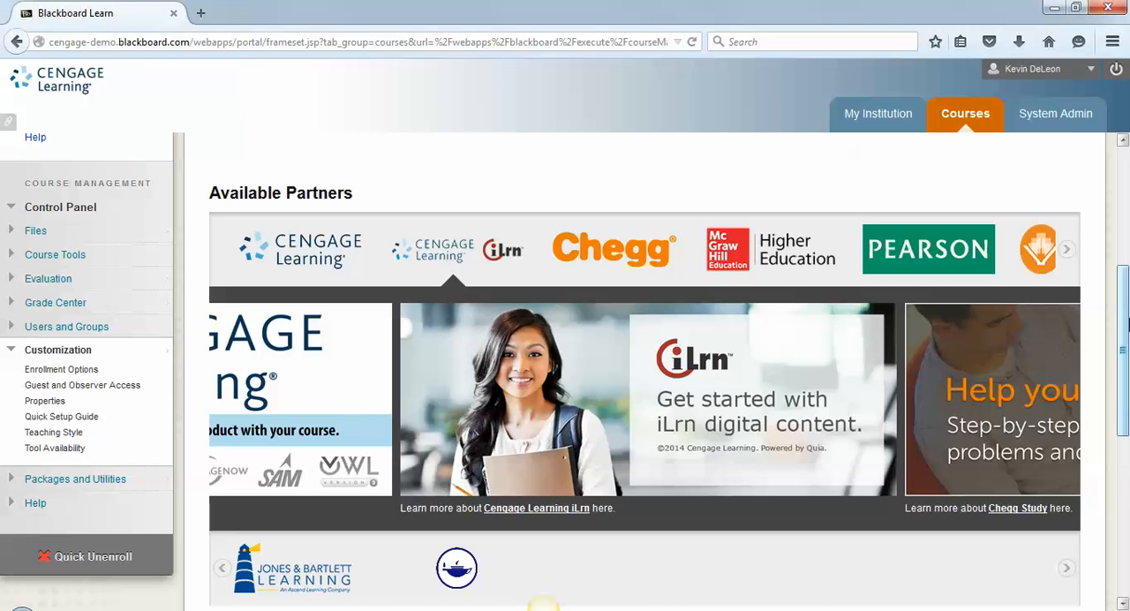
click(327, 254)
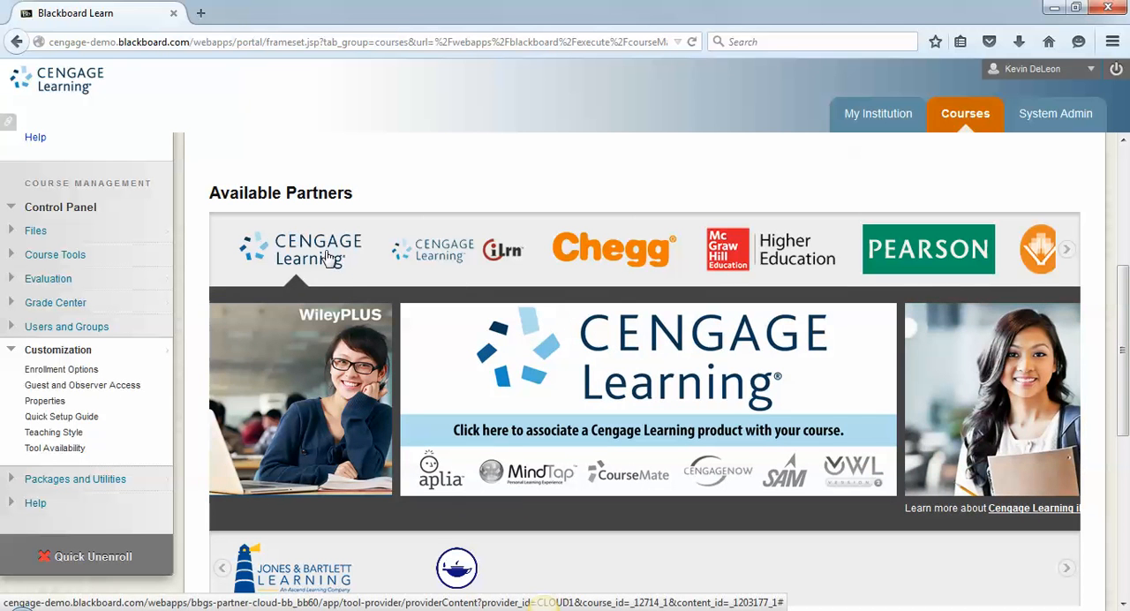
click(516, 483)
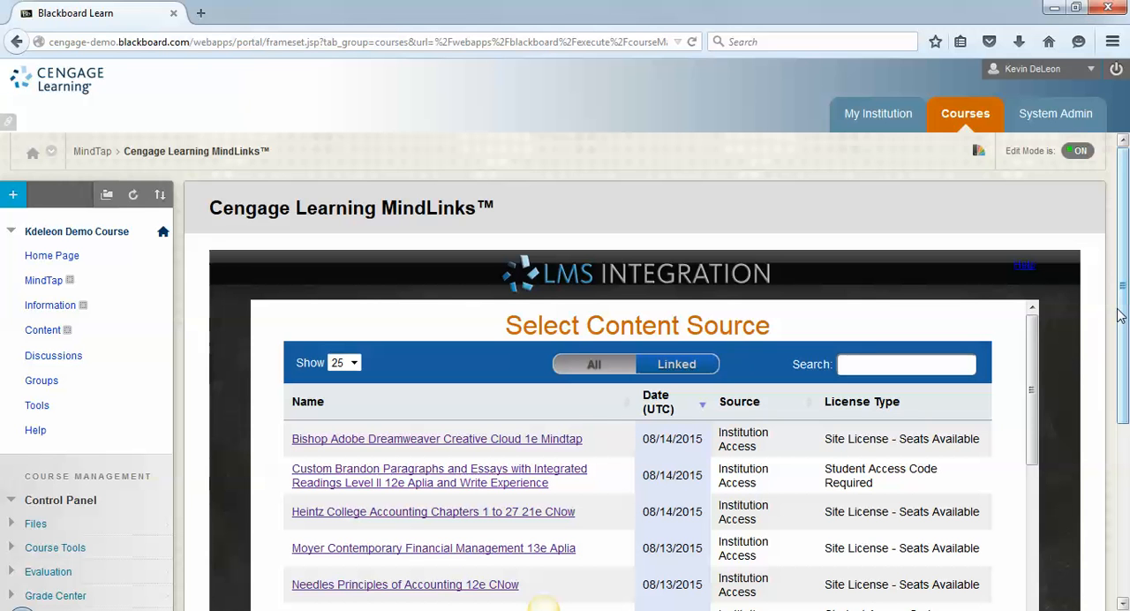
- Search the content sources for "pastorino" and select Pastorino What is Psychology Foundations Applications and Integration 3e MindTap
drag(1124, 318, 1126, 421)
click(950, 208)
text(pasor)
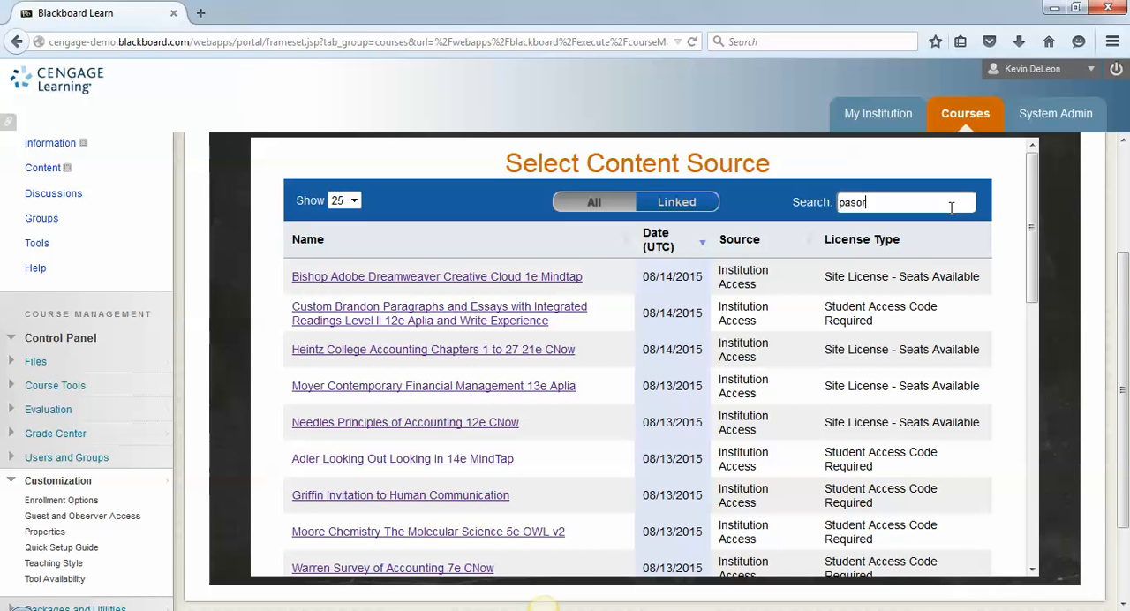
key(BackSpace)
text(torino)
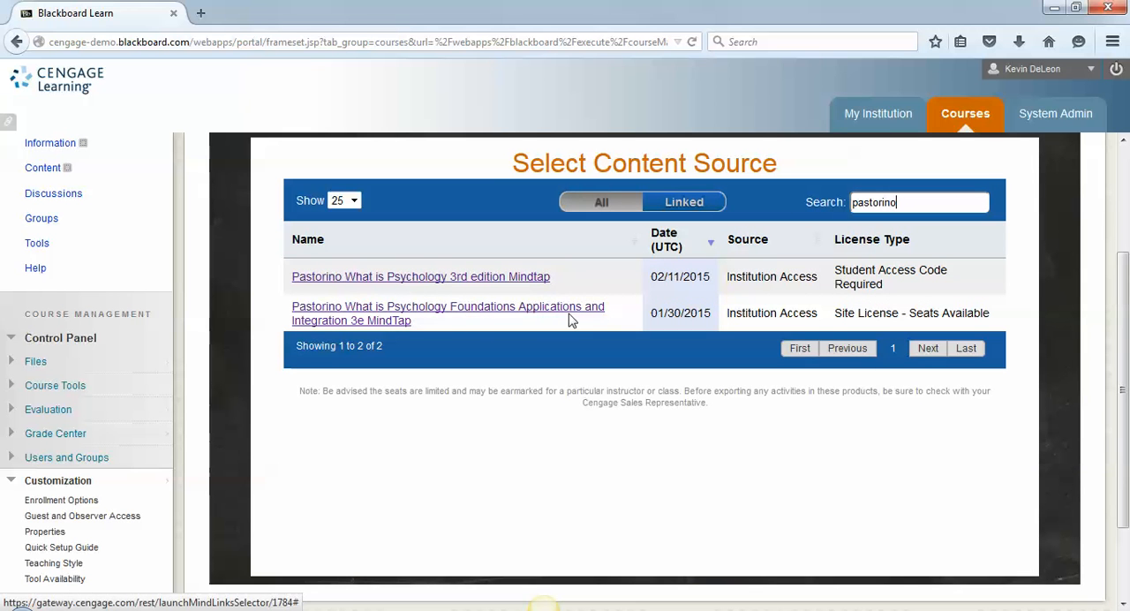
click(393, 326)
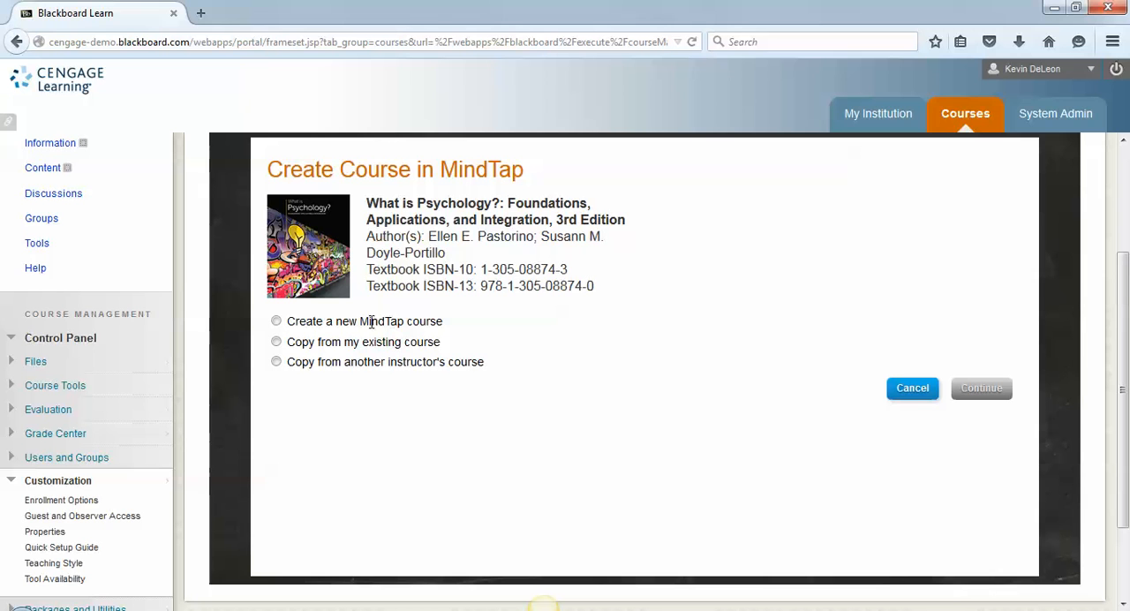
- Choose to create a new MindTap course and name it PSY 101 - 005
click(276, 321)
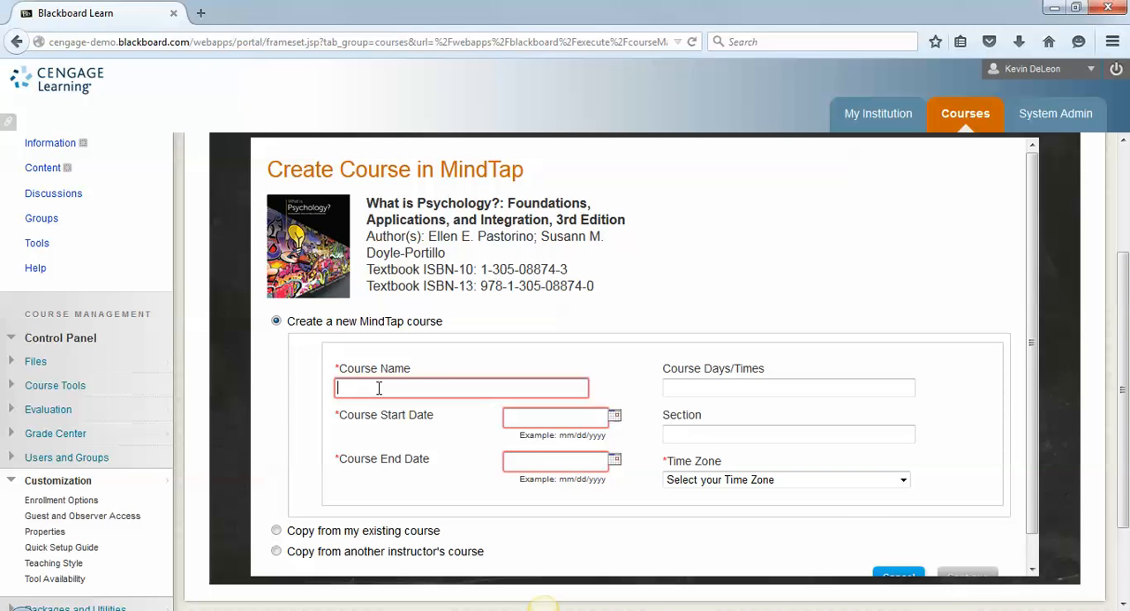
click(379, 388)
text(PSY 101)
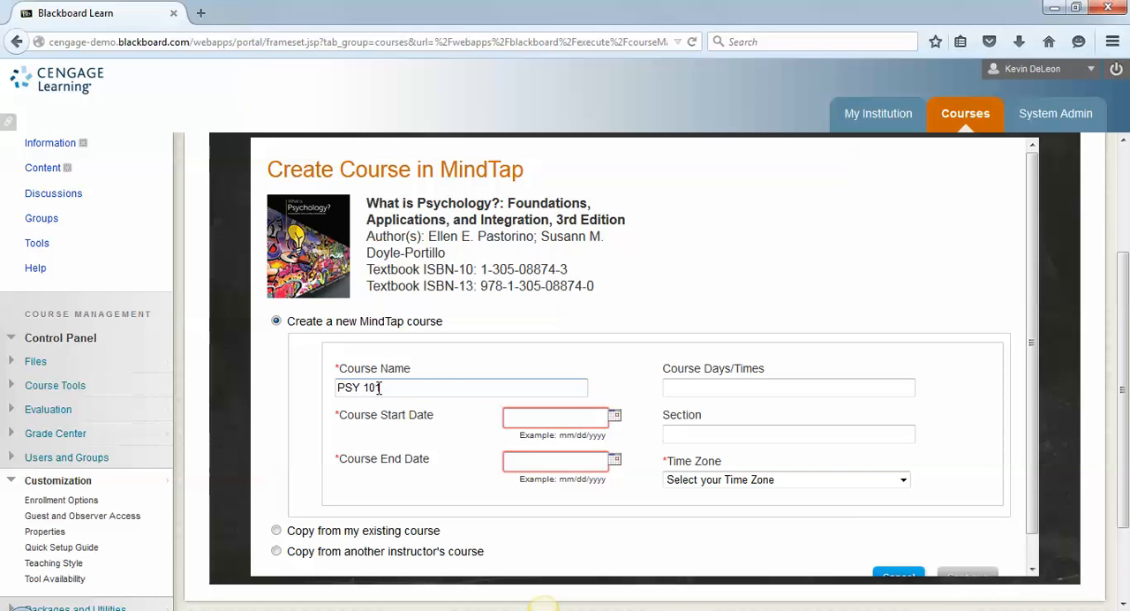
text( - 005)
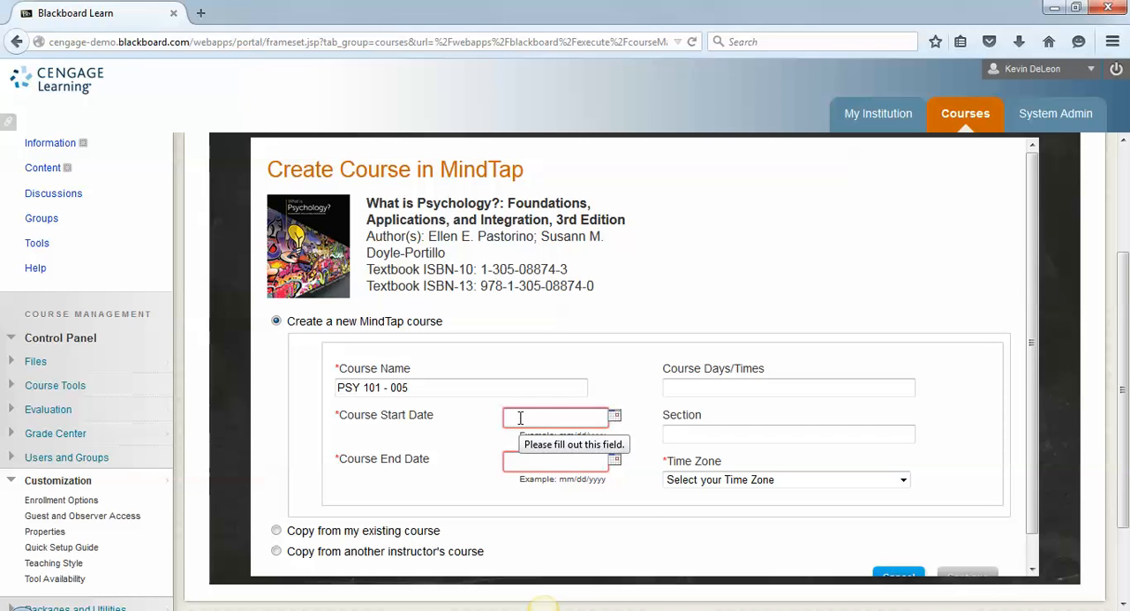
- Set the course start date to 09/01/2015
click(575, 421)
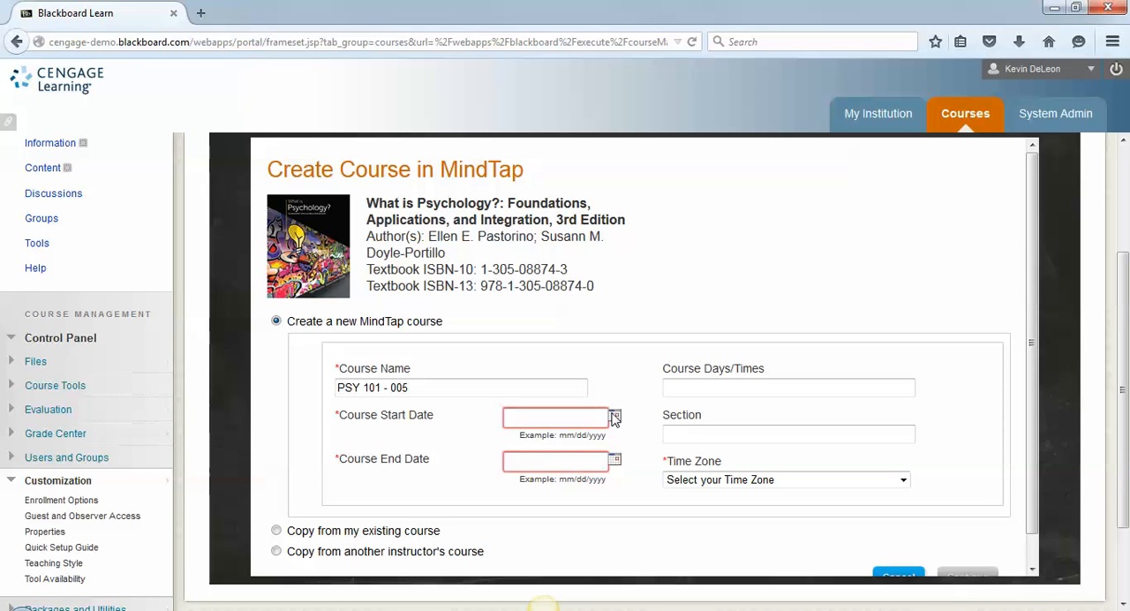
click(615, 416)
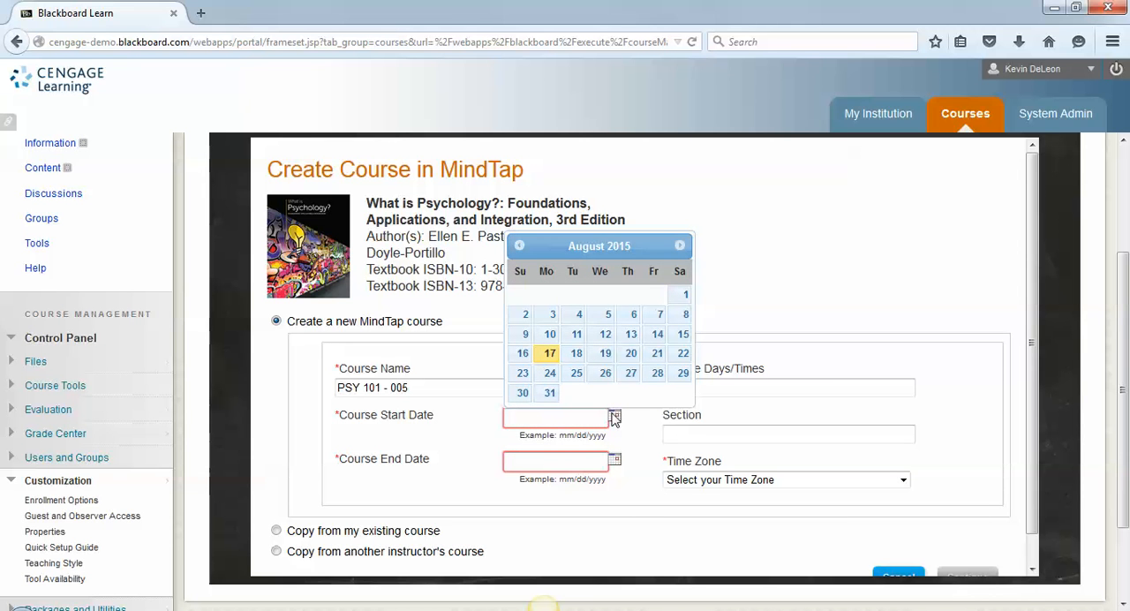
click(679, 248)
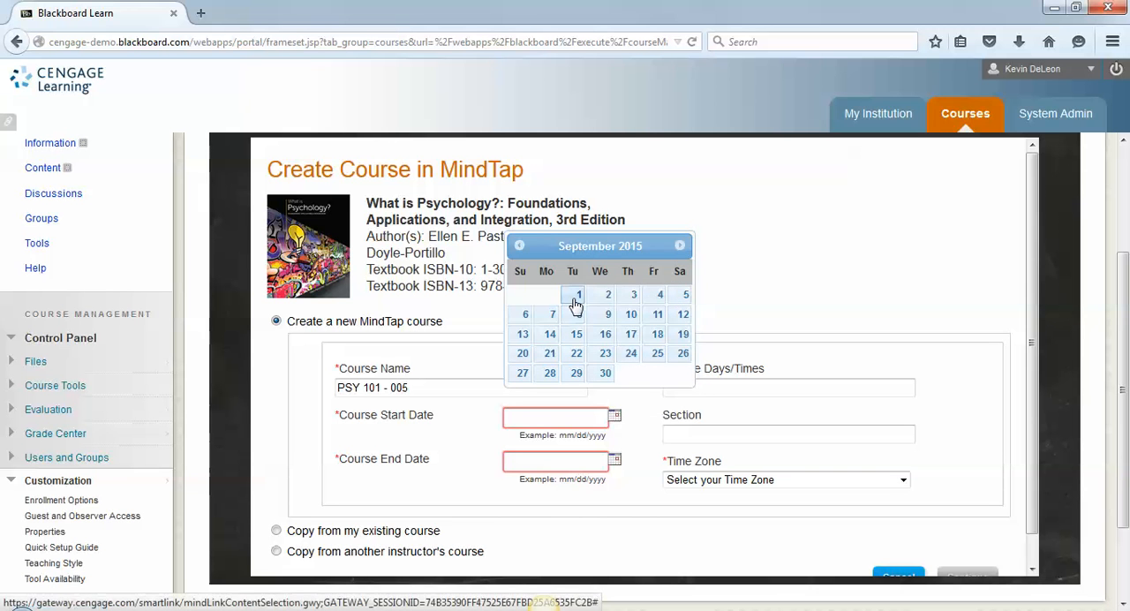
click(576, 300)
- Set the course end date to 01/31/2016
click(614, 459)
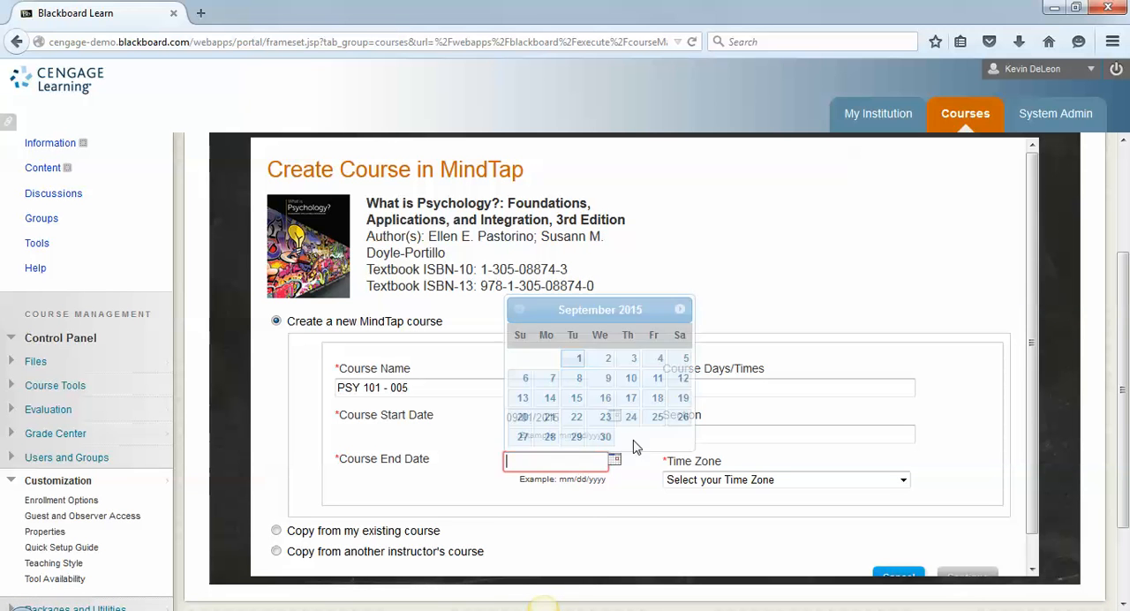
click(679, 310)
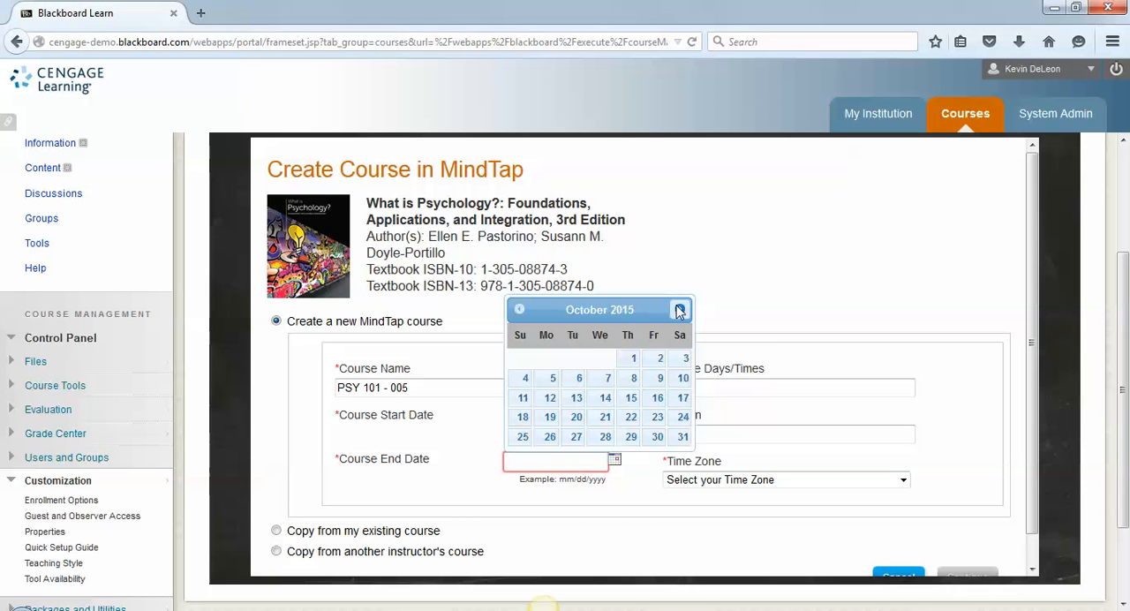
click(679, 310)
click(679, 310)
click(679, 310)
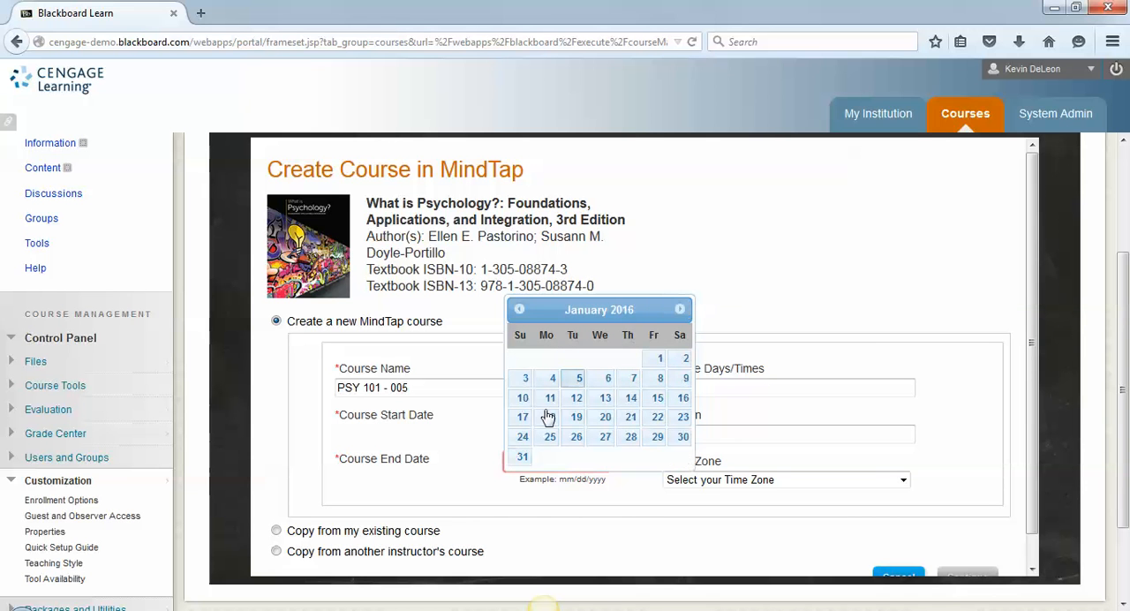
click(523, 456)
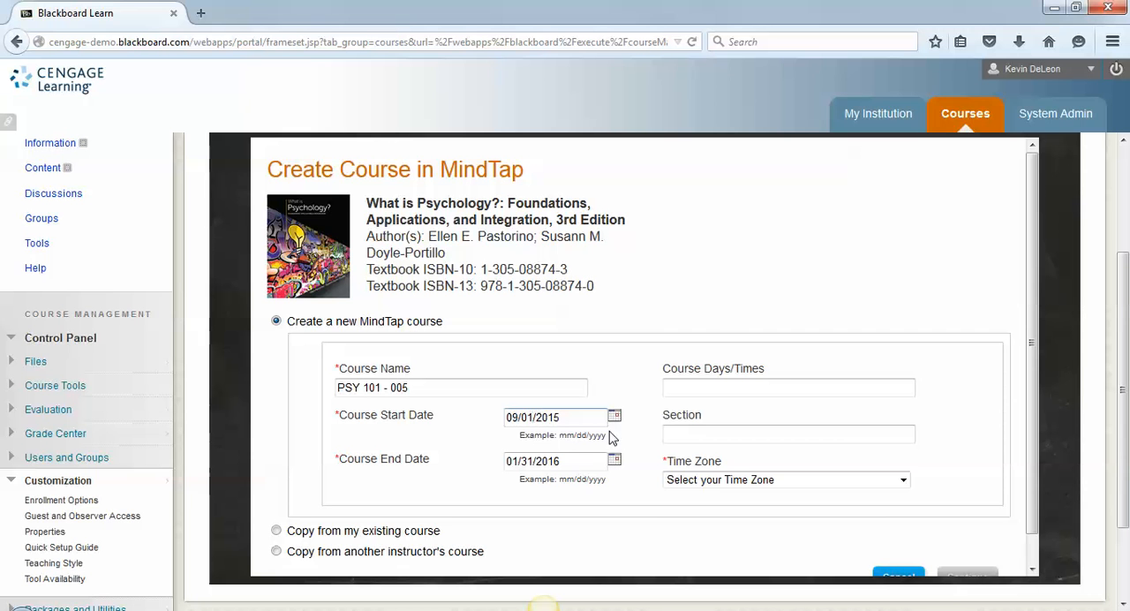
- Set the course's time zone to (GMT-05:00) Eastern Time (US & Canada)
click(708, 479)
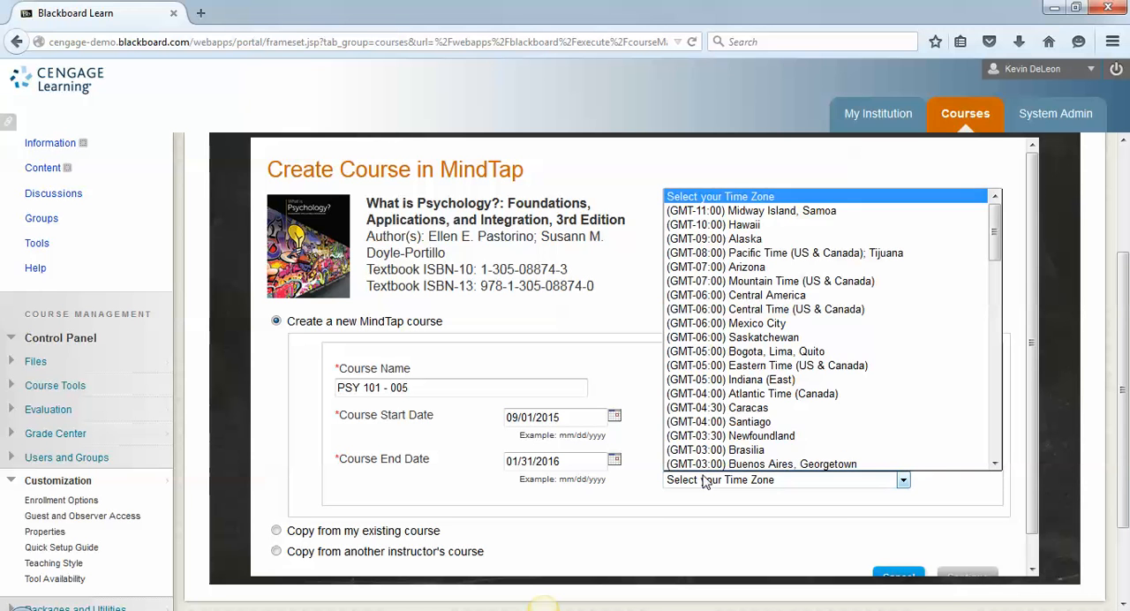
click(726, 366)
click(726, 381)
click(724, 435)
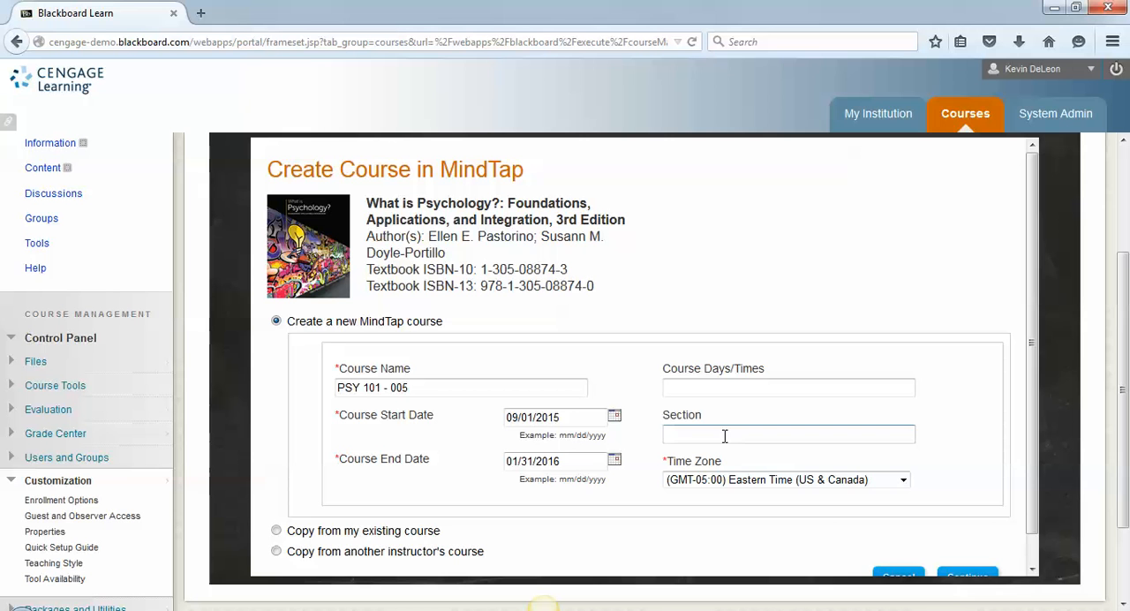
- Submit the new MindTap course details and confirm adding a link to the course in Blackboard
scroll(1029, 446, down, 1)
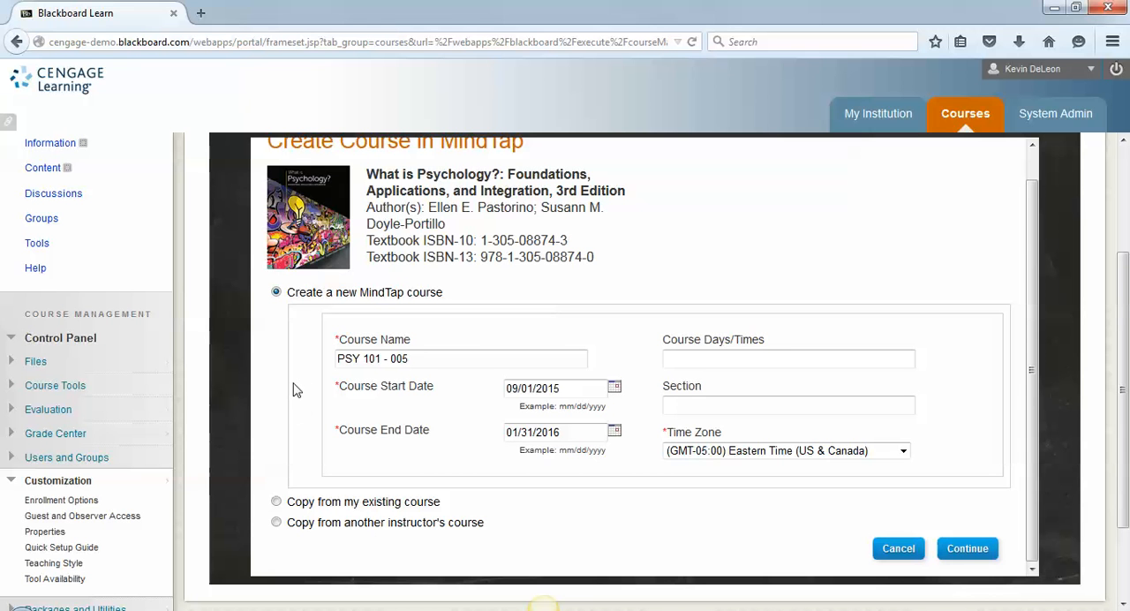
click(958, 550)
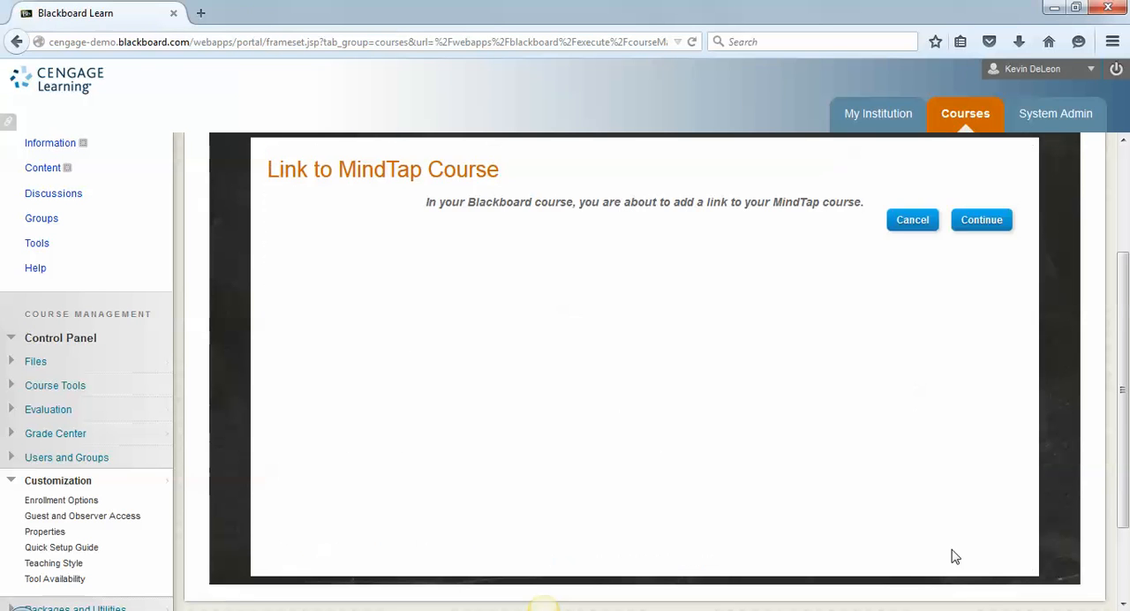
click(982, 225)
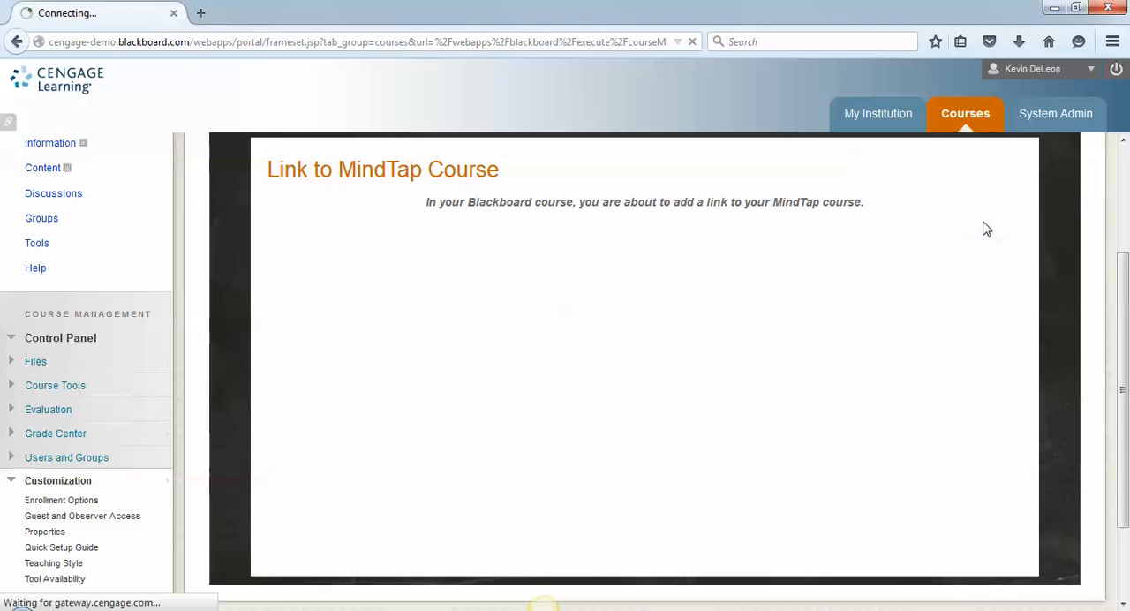
click(982, 220)
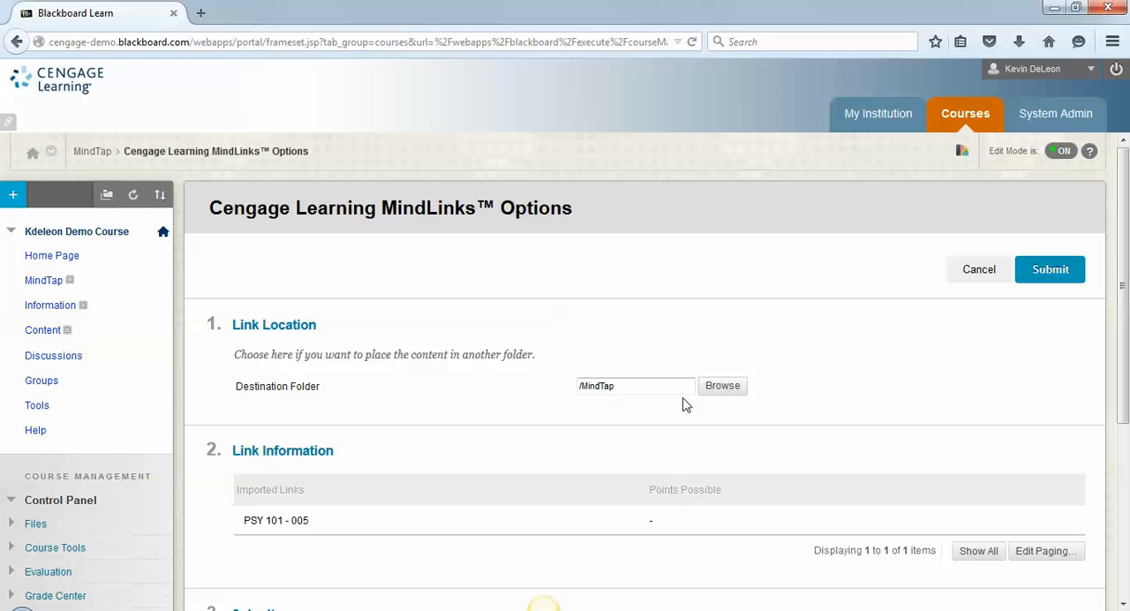
- Check the destination folder choices, submit the link with /MindTap as its location, and open the PSY 101 - 005 link
click(724, 390)
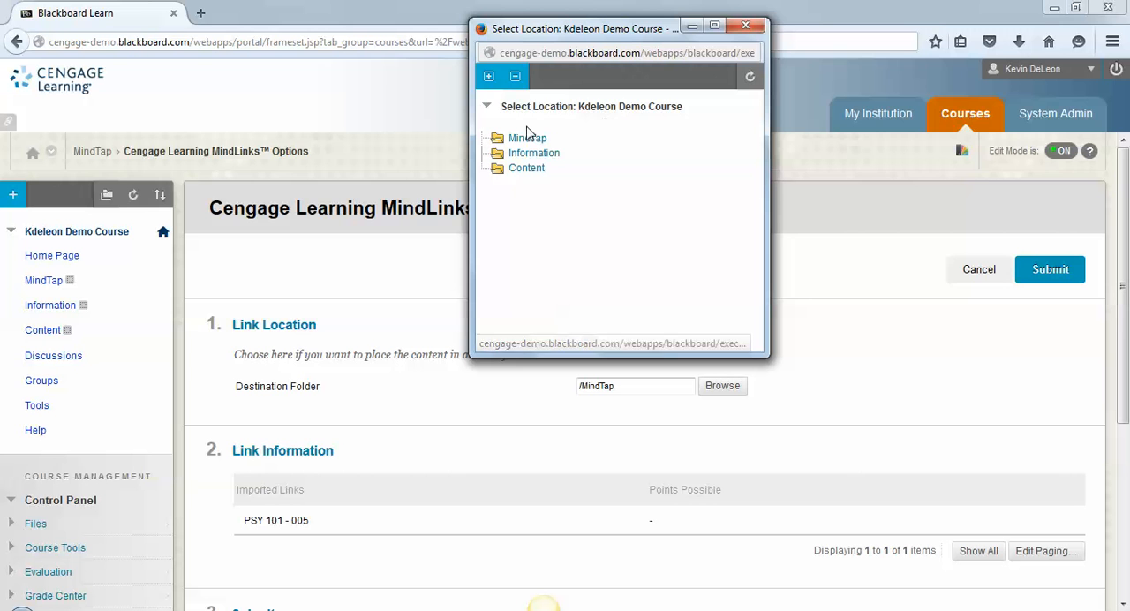
click(888, 351)
click(1039, 277)
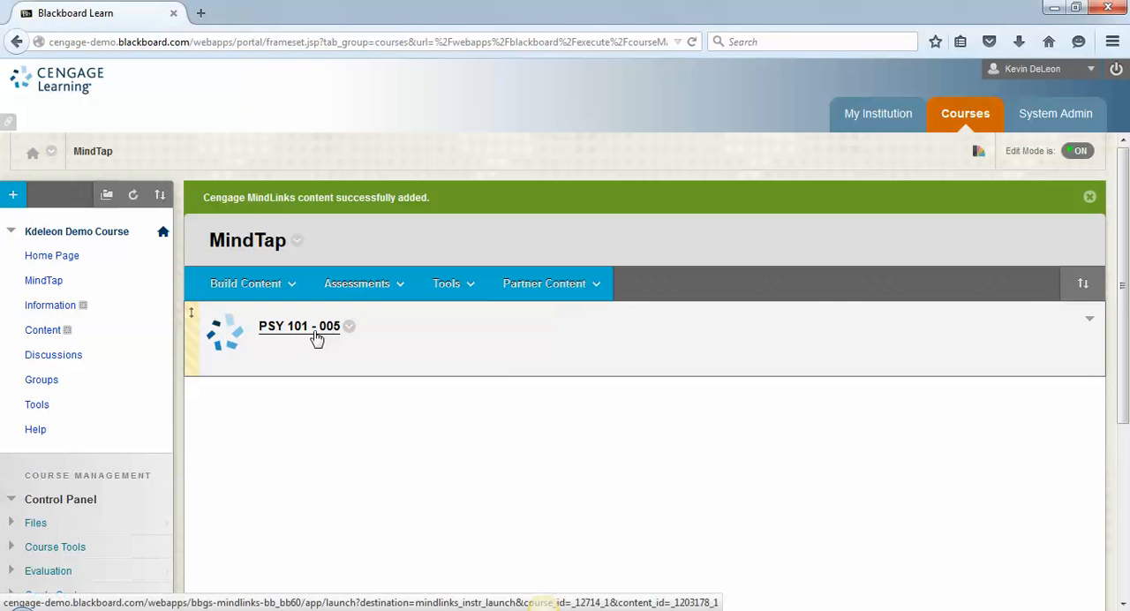
click(316, 338)
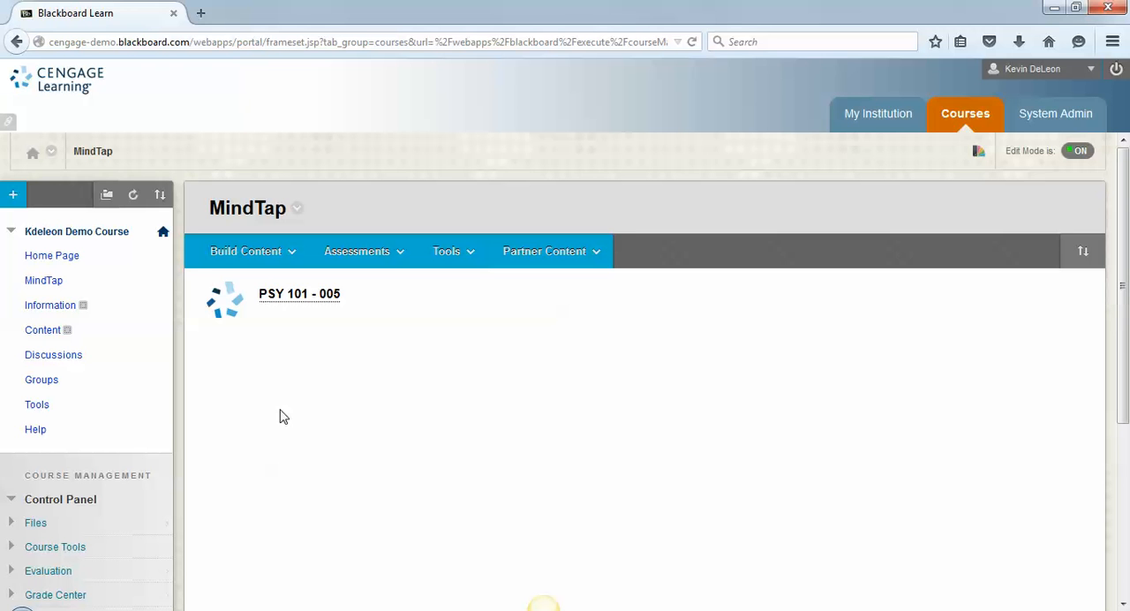
- Turn off the blocking of pop-up windows in the browser's content options
click(306, 295)
click(1112, 43)
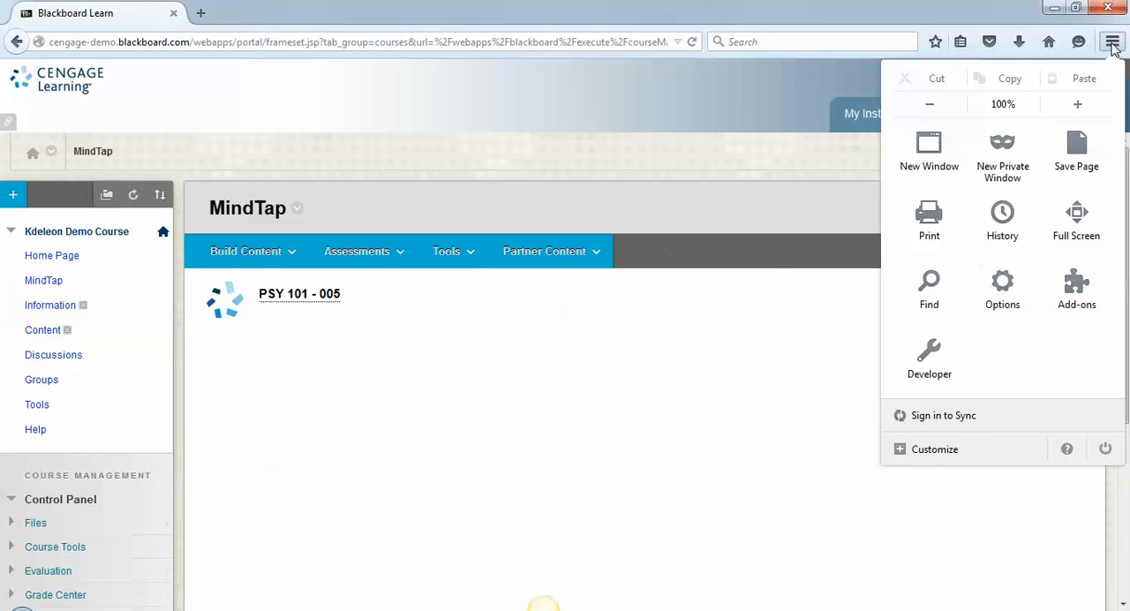
click(1003, 303)
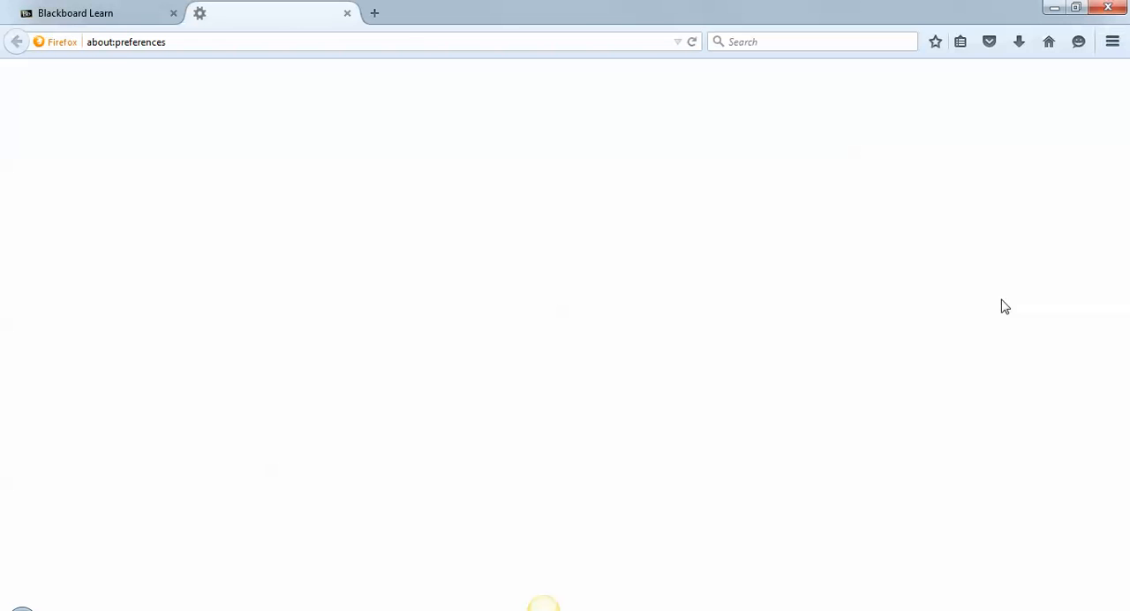
click(67, 174)
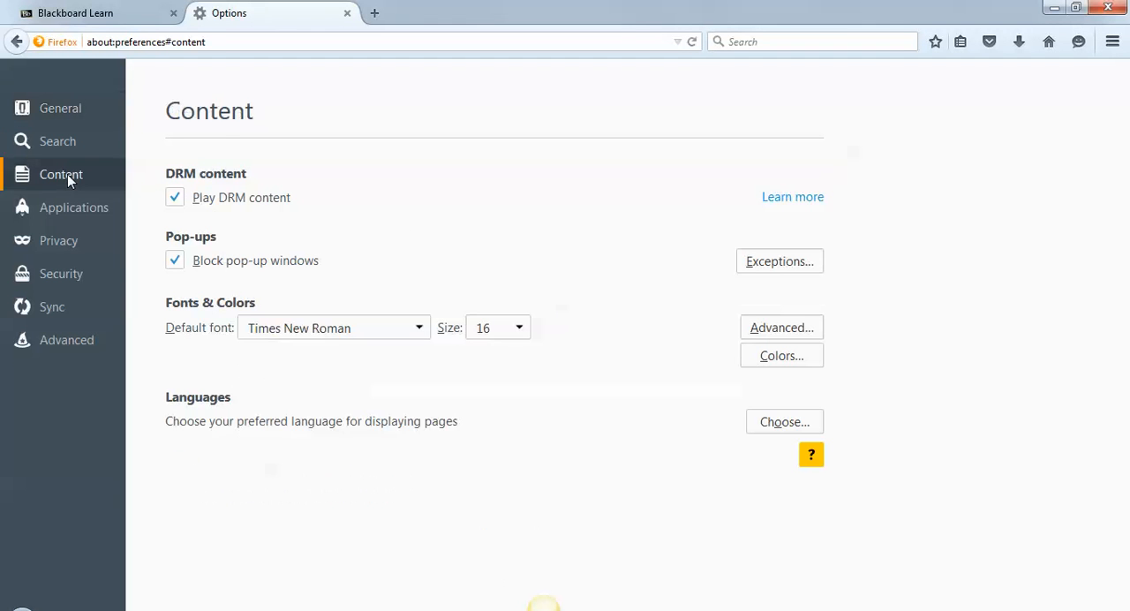
click(173, 264)
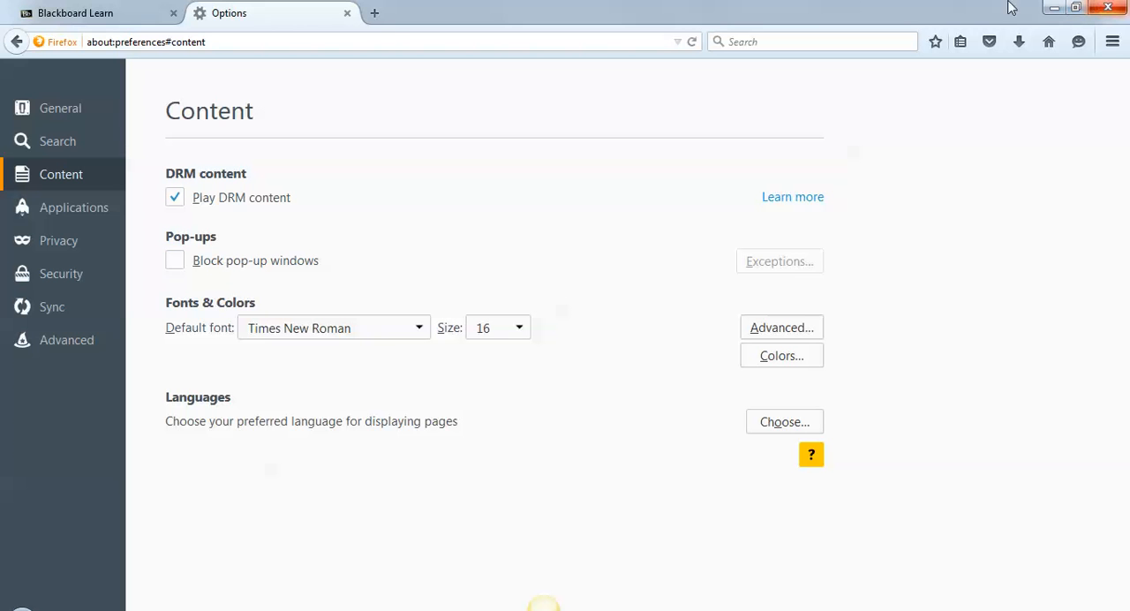
- Return to the Blackboard MindTap content area and launch the PSY 101 - 005 course link
click(78, 13)
click(252, 252)
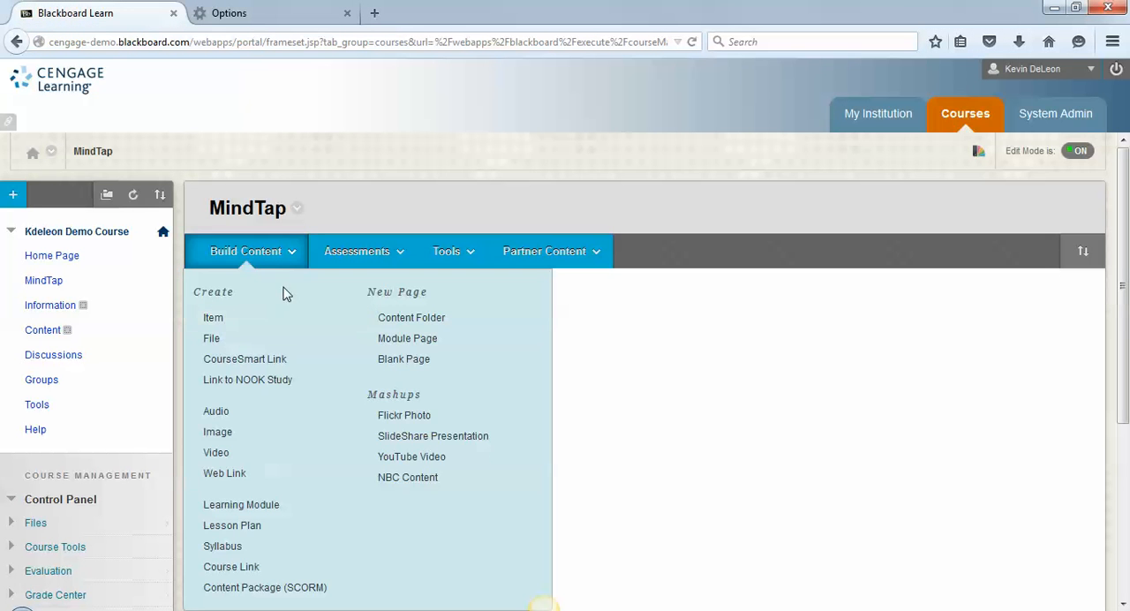
click(422, 362)
click(308, 307)
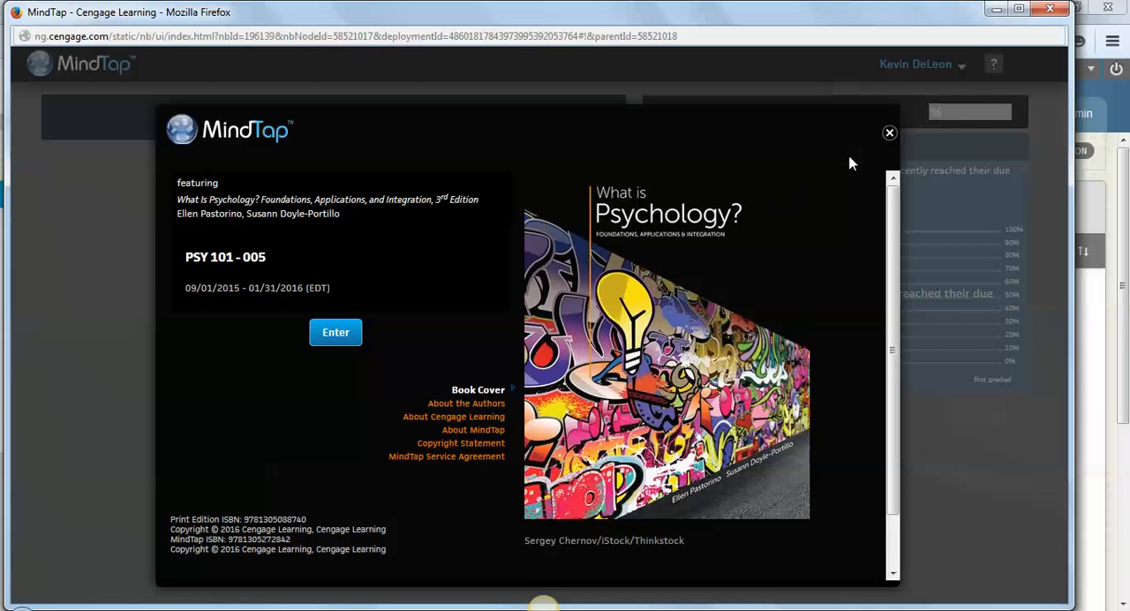
- Dismiss the MindTap welcome screen and help overlay, view the course by unit, and close the MindTap window
click(889, 133)
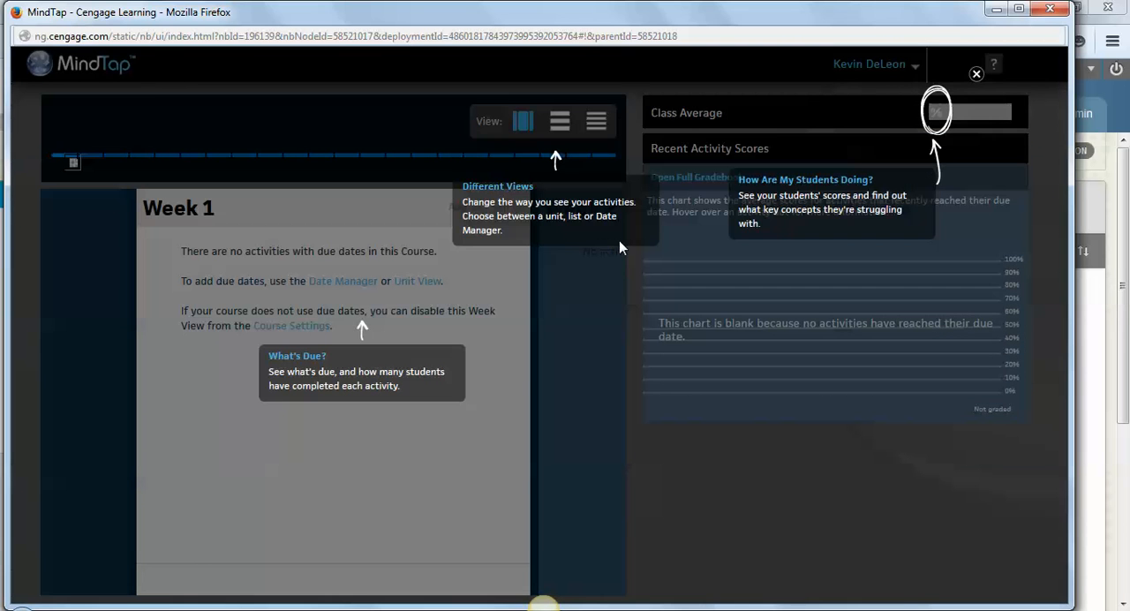
click(975, 74)
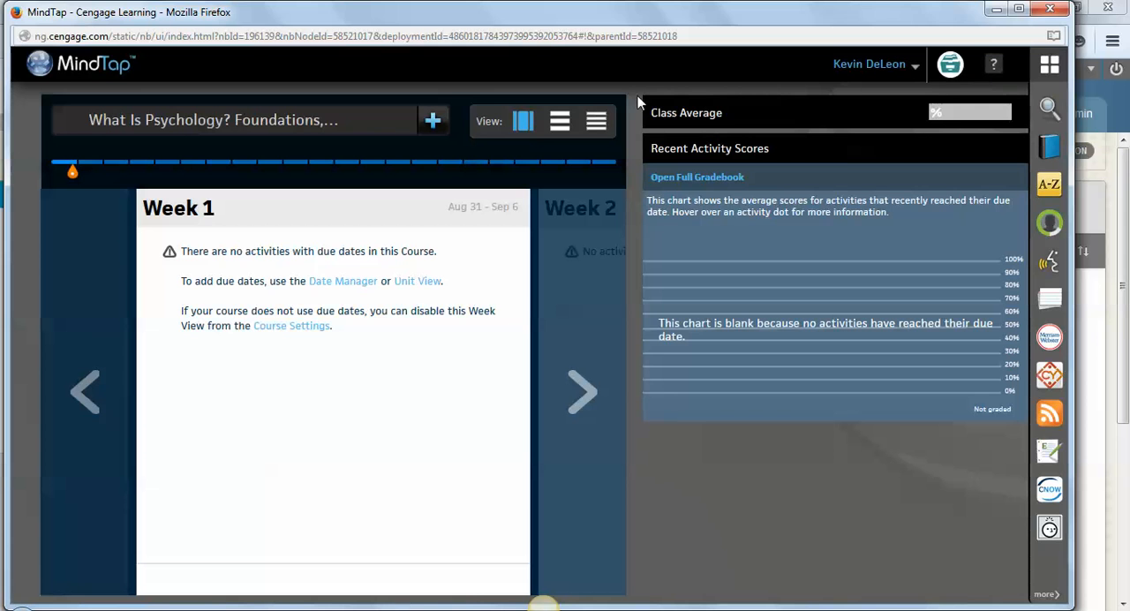
click(558, 132)
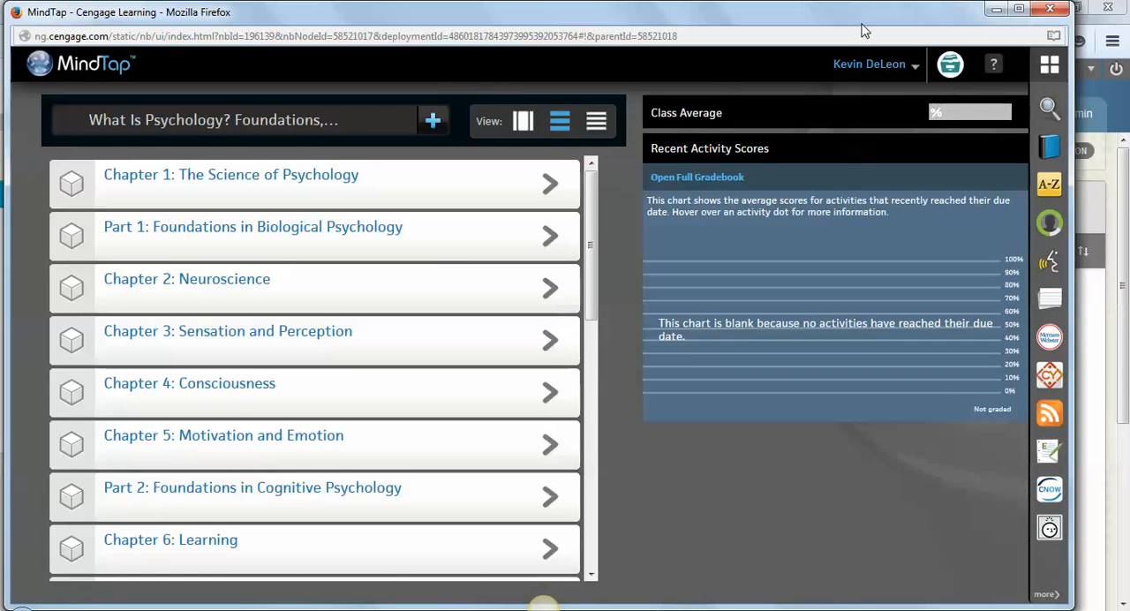
click(1043, 9)
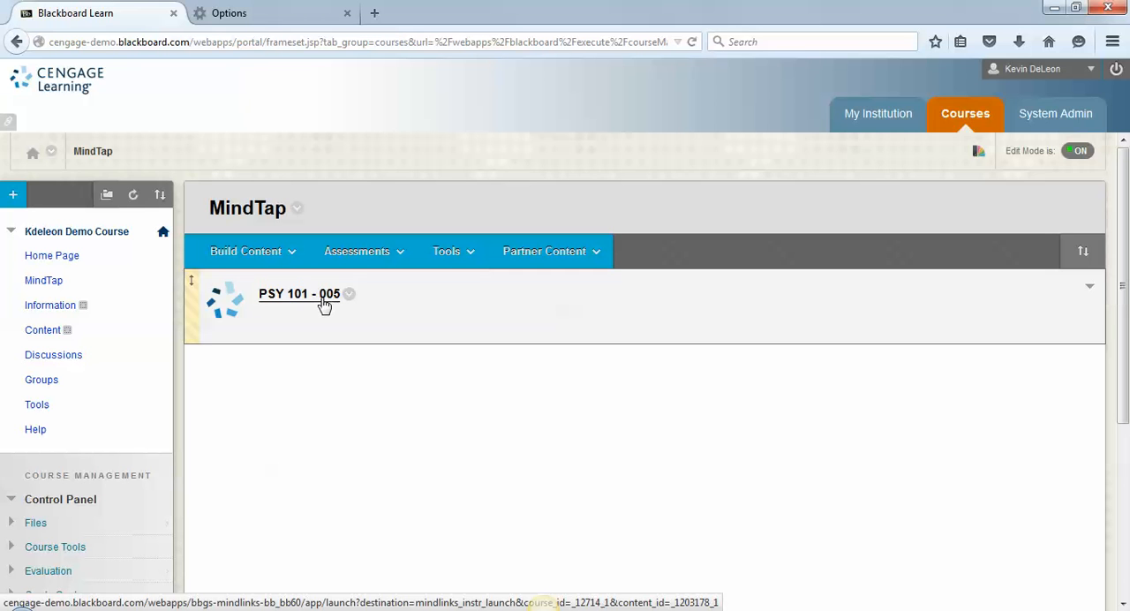
- Relaunch PSY 101 - 005, examine the full gradebook export with the Blackboard format chosen, then cancel and close the MindTap window
click(324, 303)
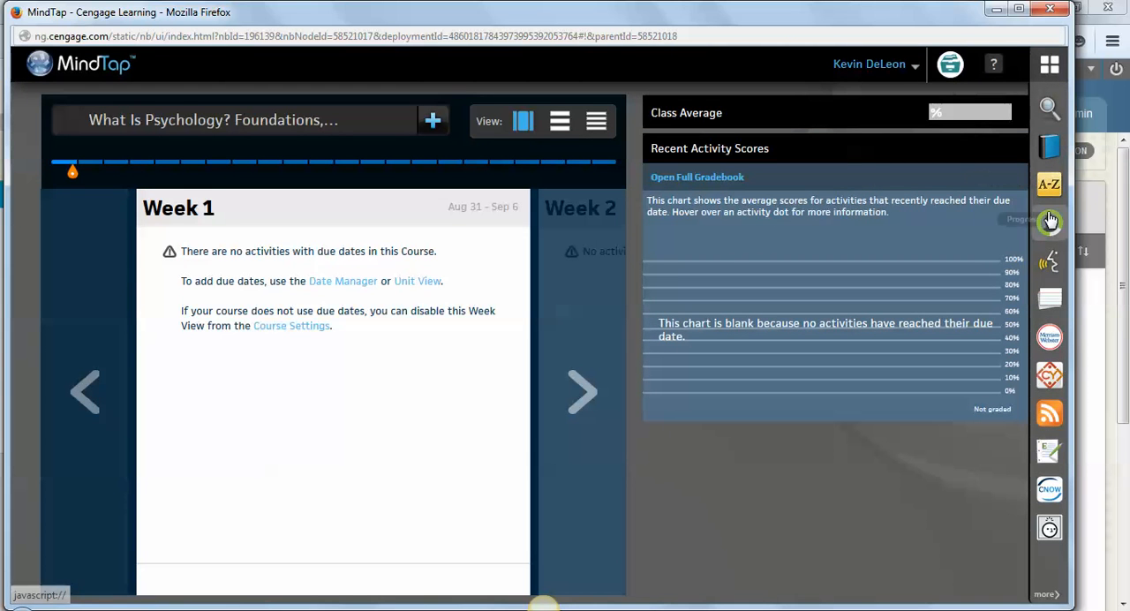
click(1050, 222)
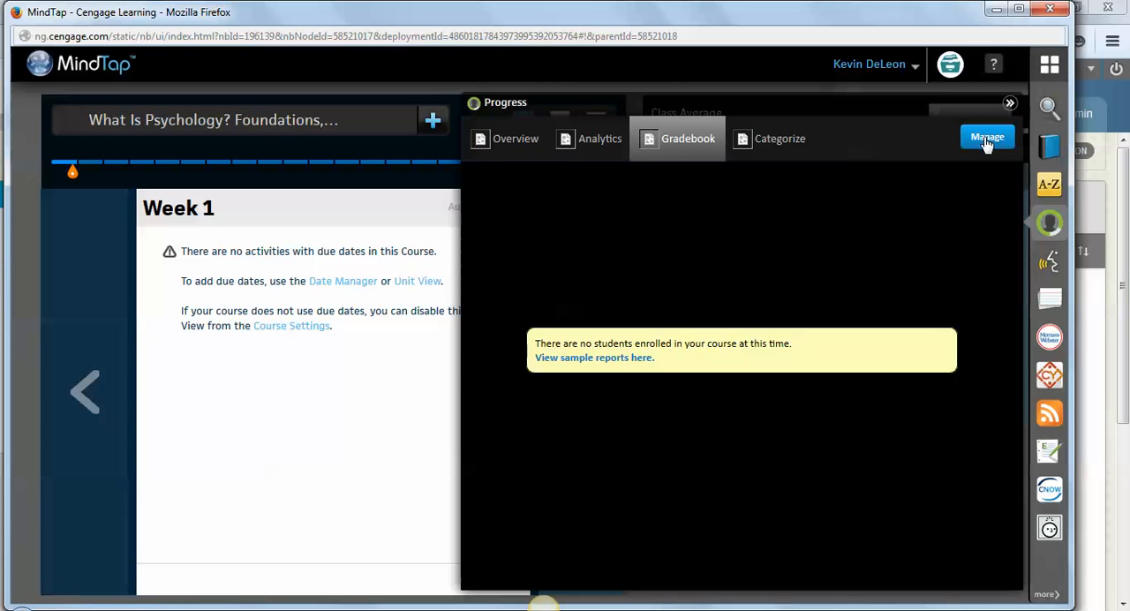
click(986, 141)
click(965, 182)
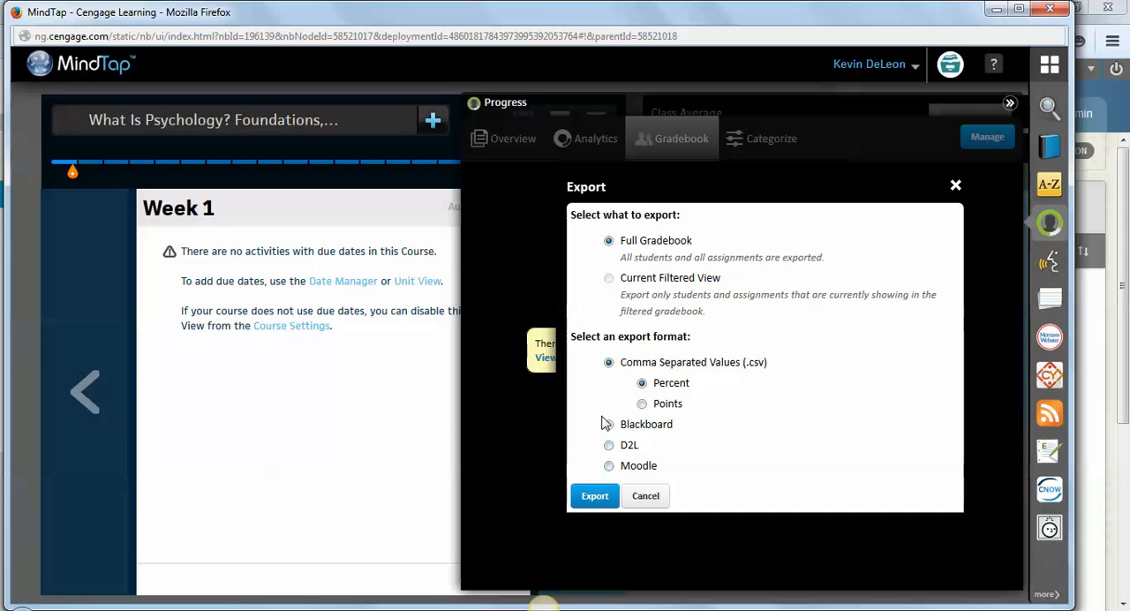
click(608, 424)
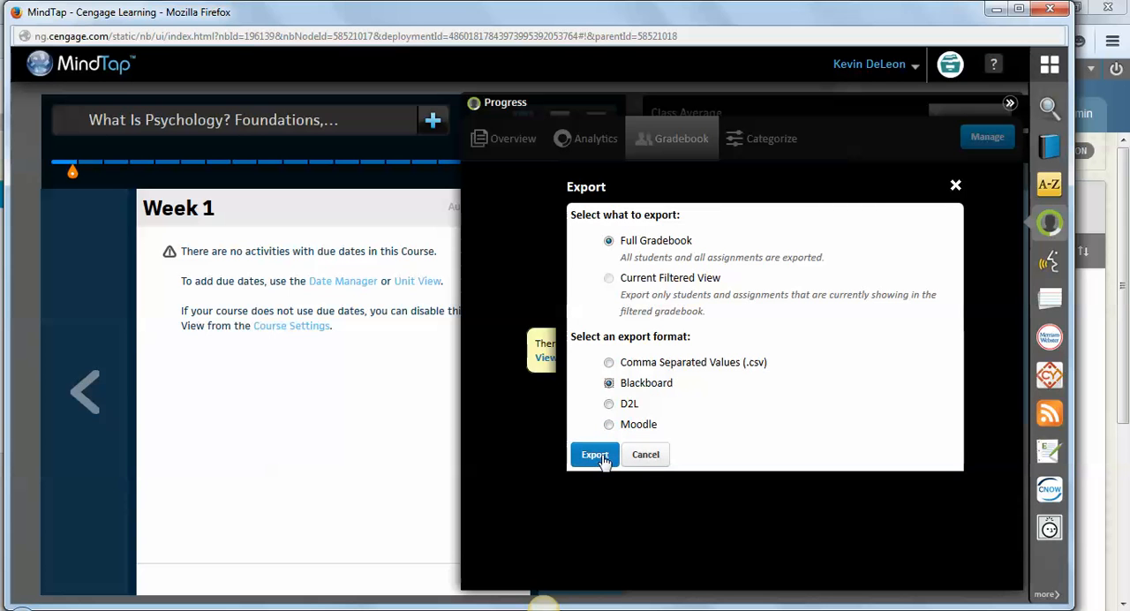
click(646, 455)
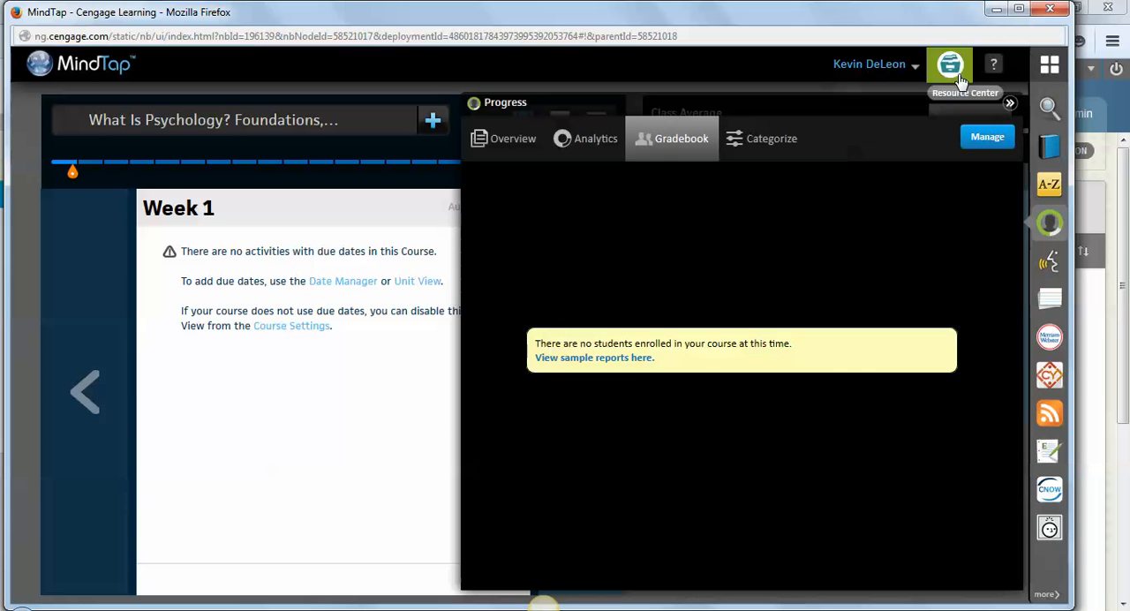
click(1054, 9)
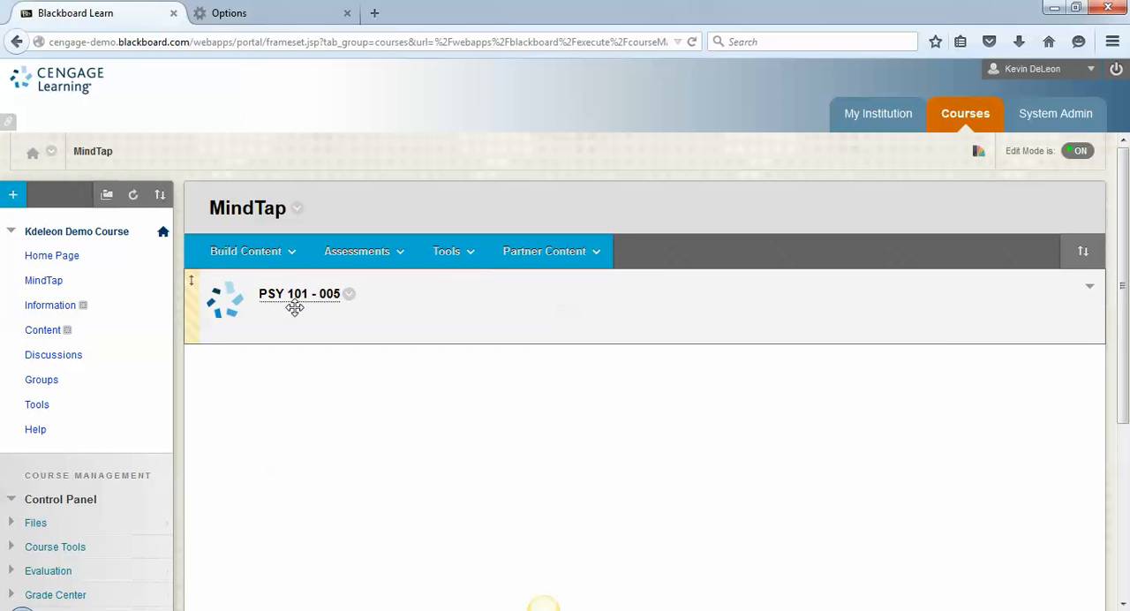
- Open the Cengage Mindlinks Course partner from Blackboard's commercial content
click(533, 260)
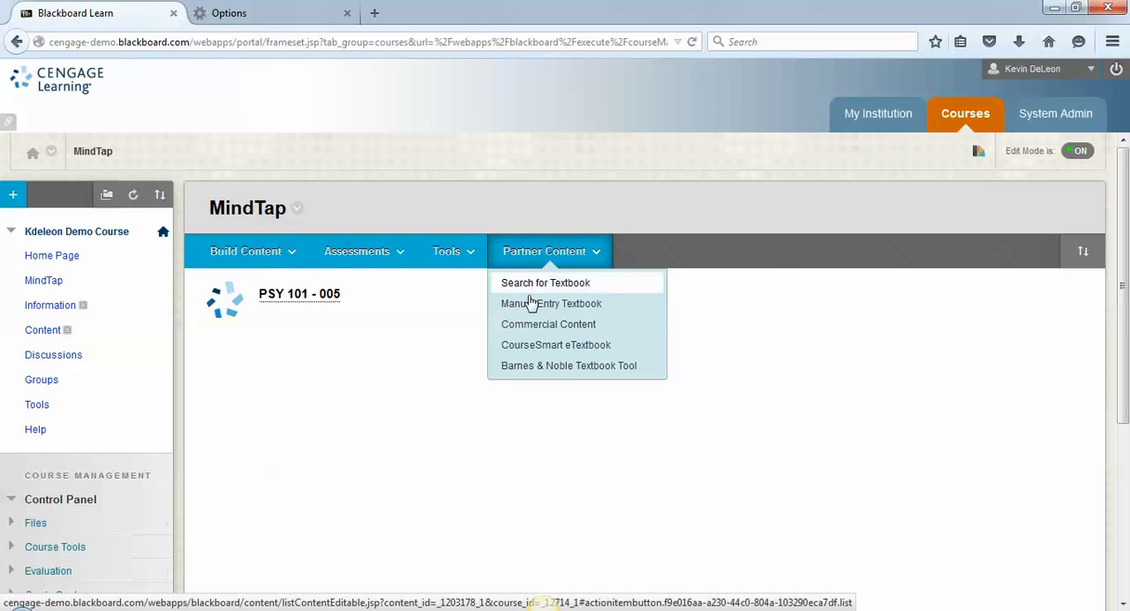
click(529, 324)
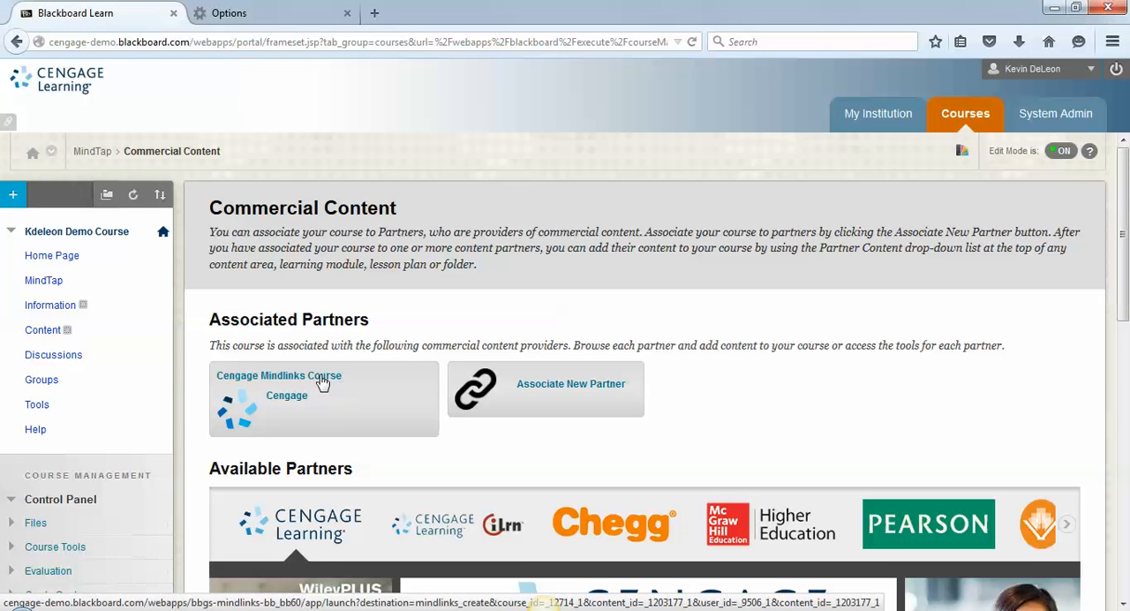
drag(1118, 304, 1119, 329)
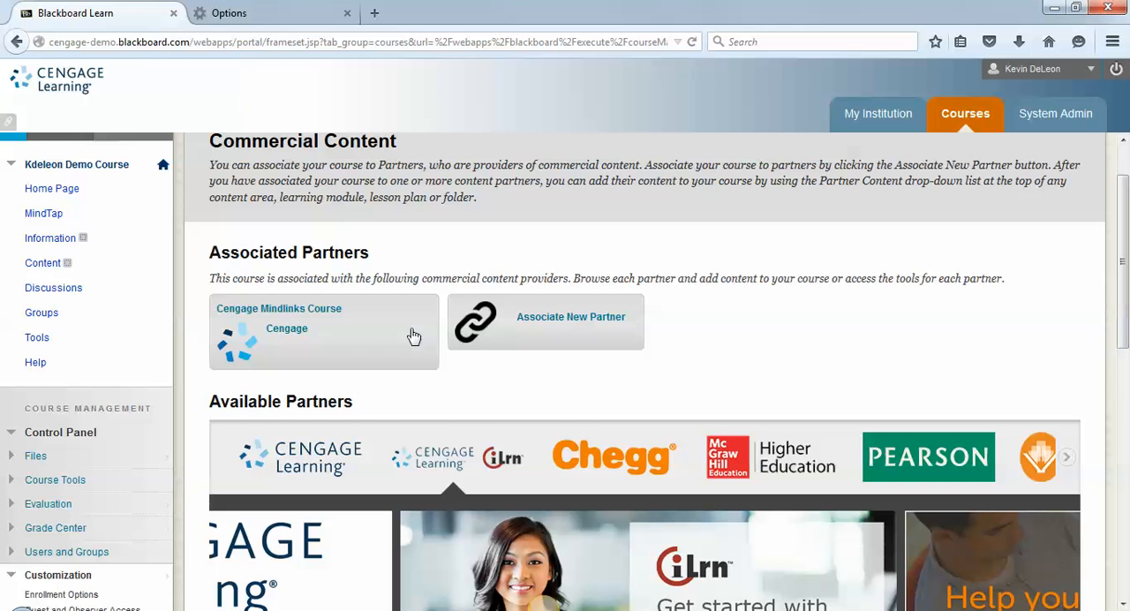
click(335, 310)
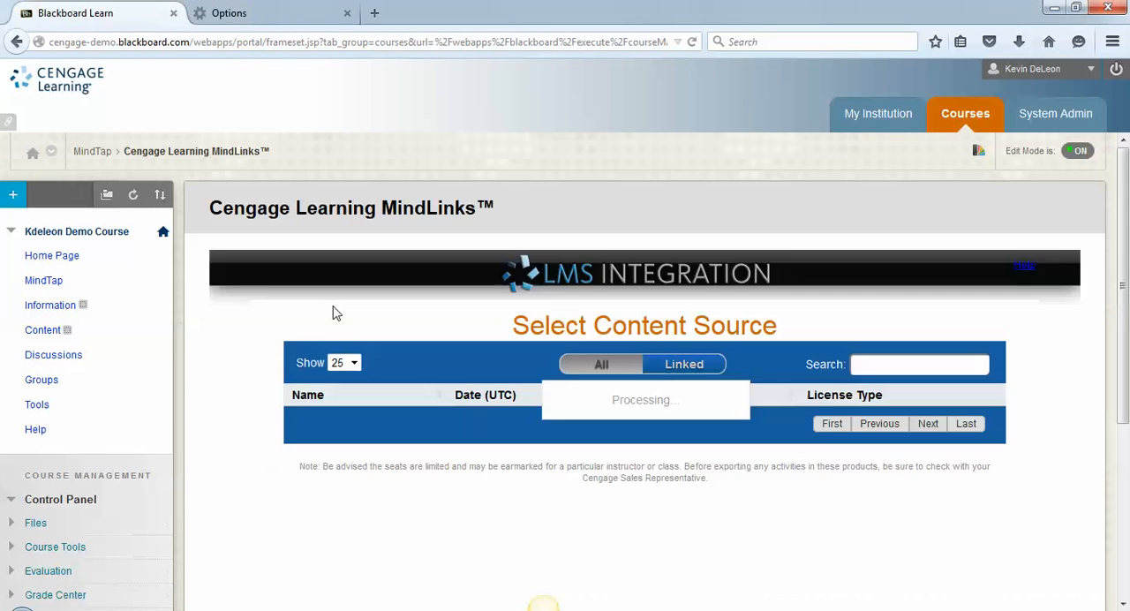
- Filter the content sources to linked ones and open Pastorino What is Psychology Foundations Applications and Integration 3e MindTap
click(916, 363)
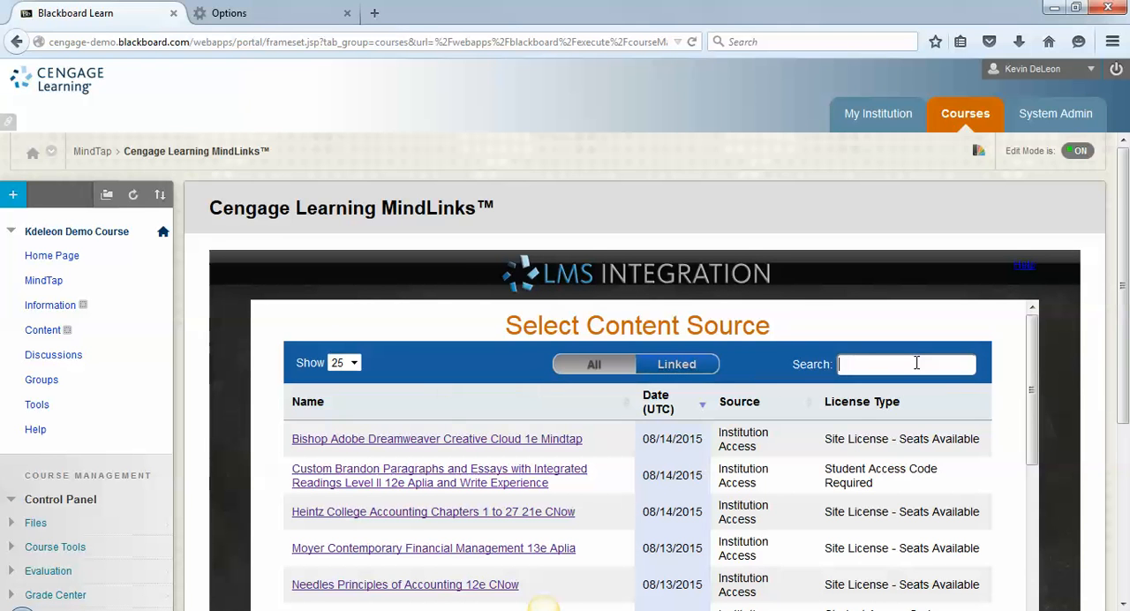
click(658, 368)
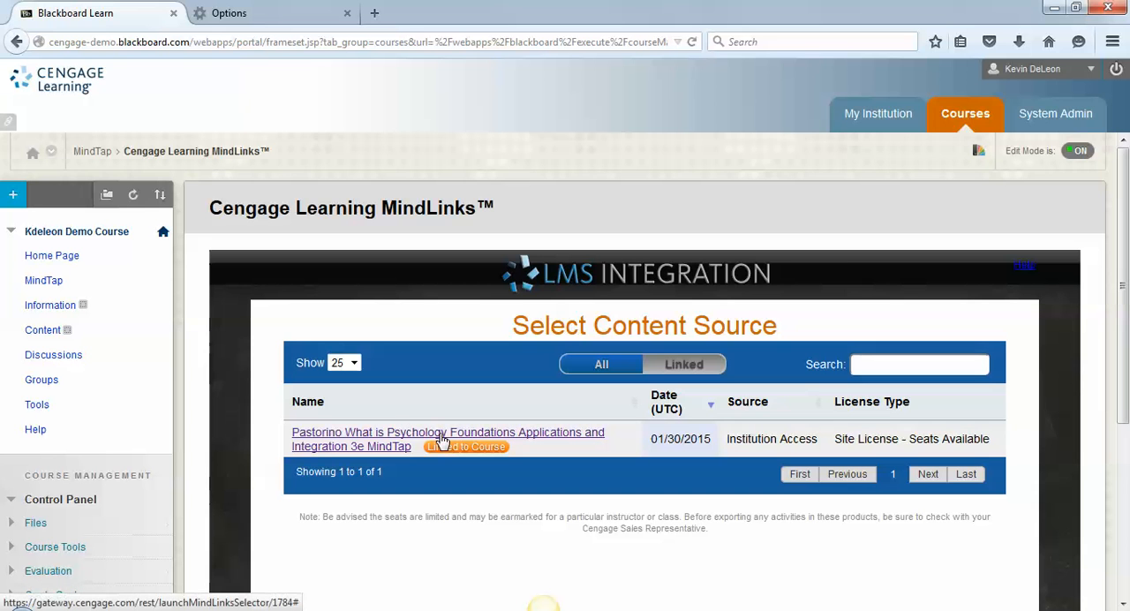
click(534, 439)
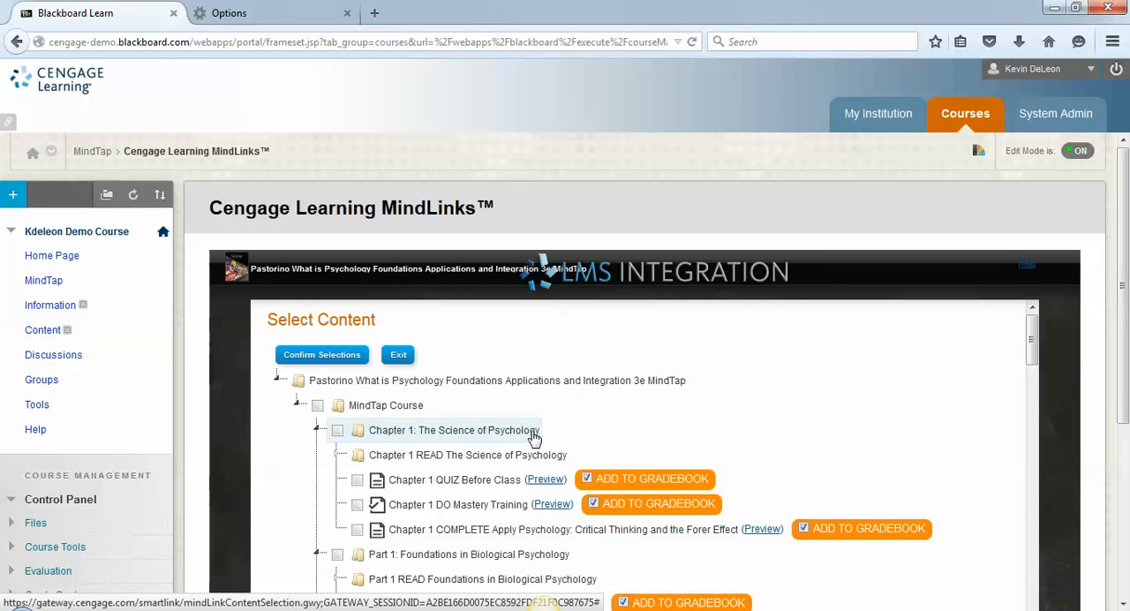
- Select Chapter 1's QUIZ Before Class, DO Mastery Training and COMPLETE Apply Psychology activities, keeping them set to add to the gradebook
drag(1121, 269, 1125, 331)
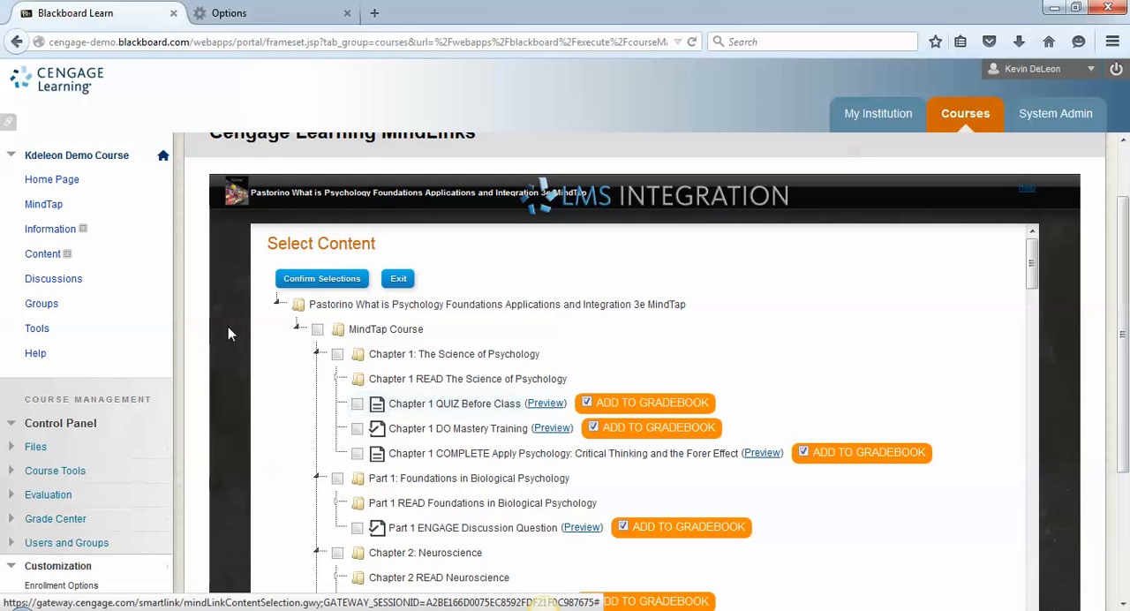
click(315, 335)
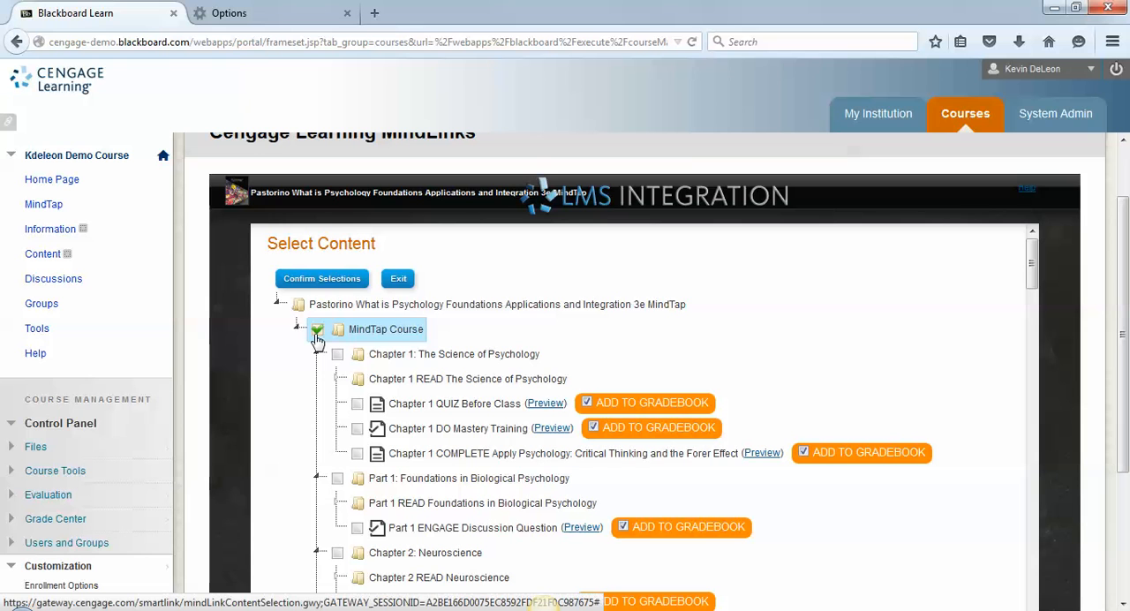
click(316, 339)
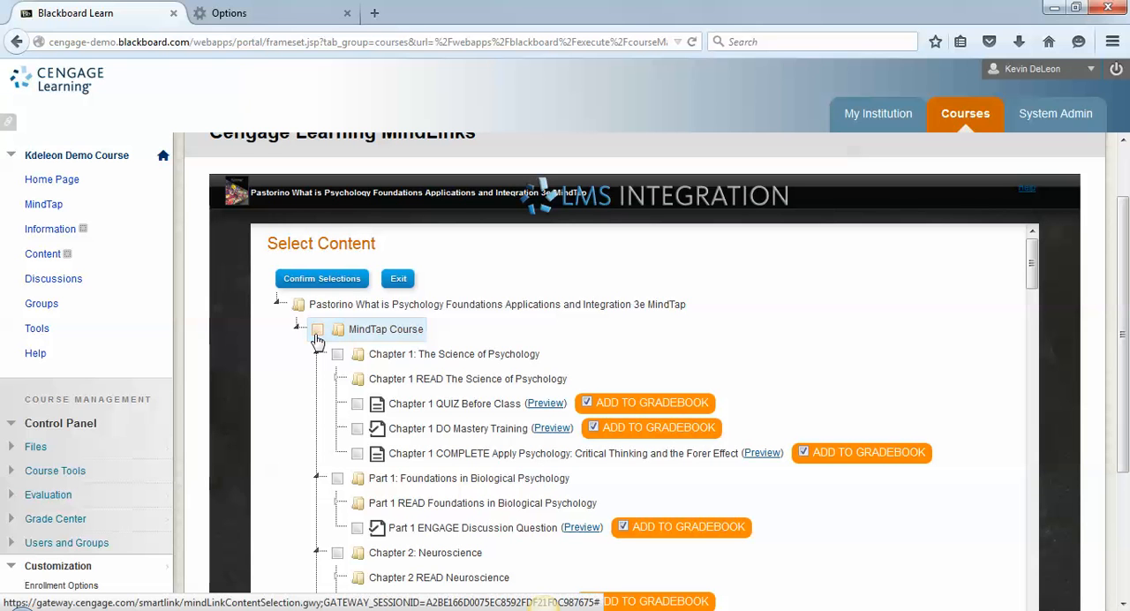
click(358, 406)
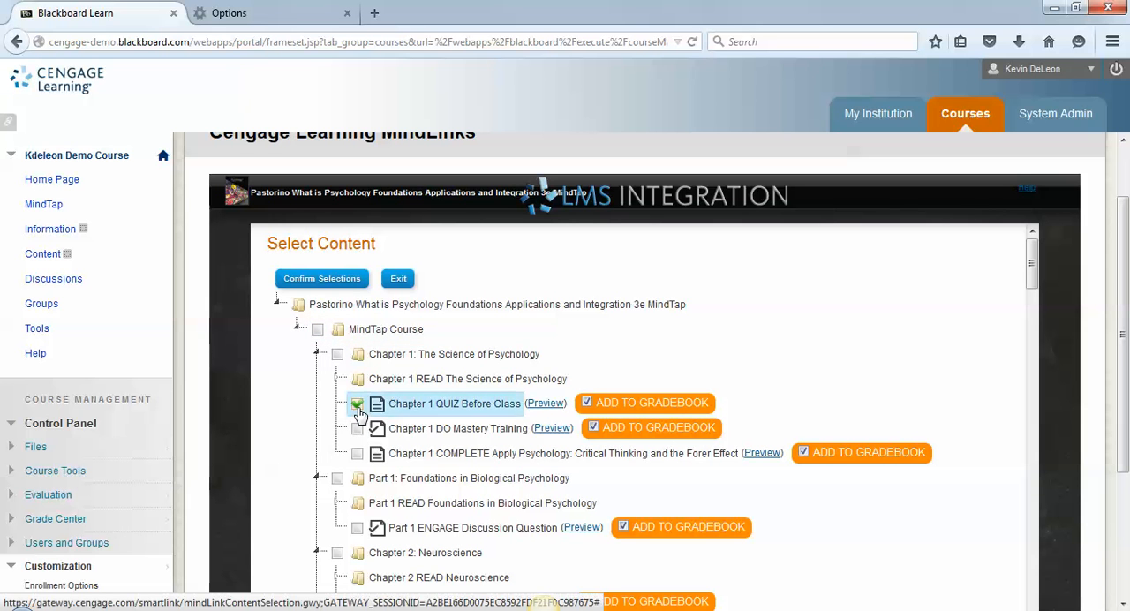
click(358, 431)
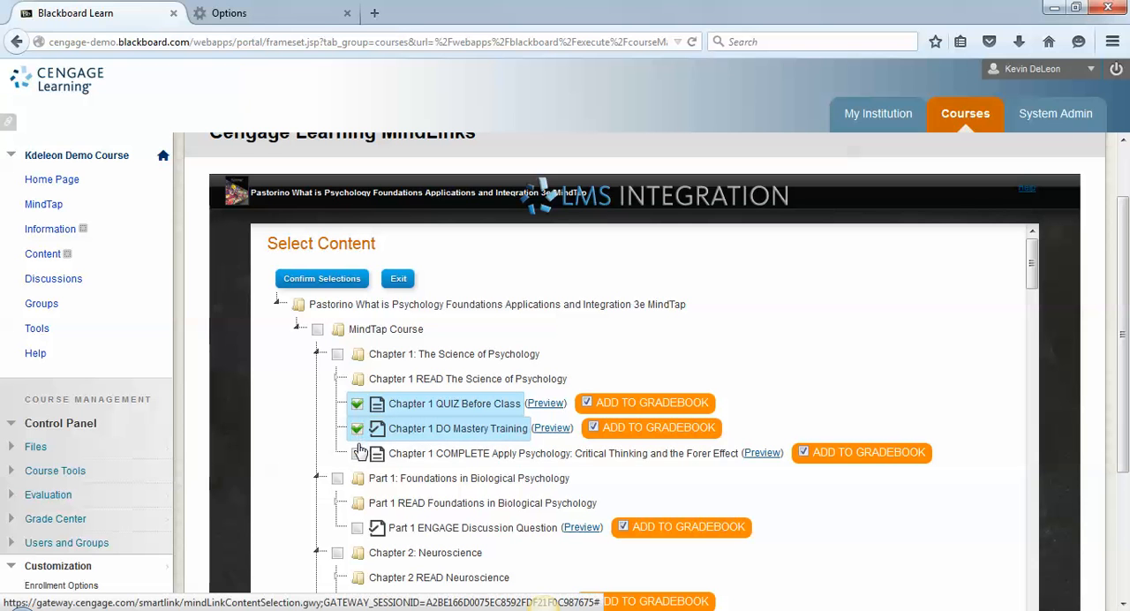
click(357, 454)
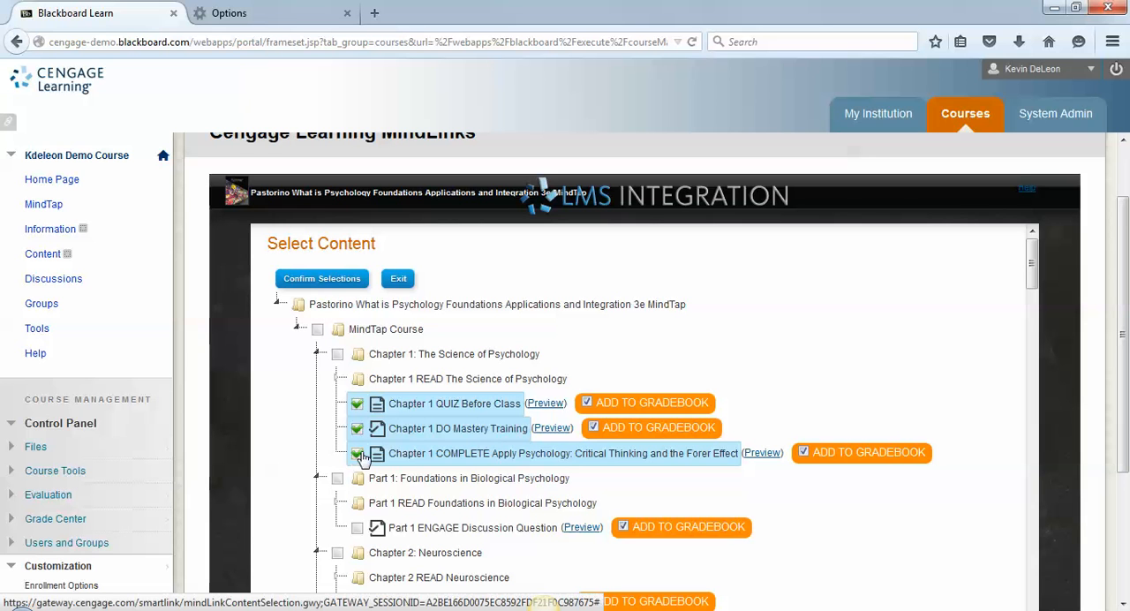
click(357, 452)
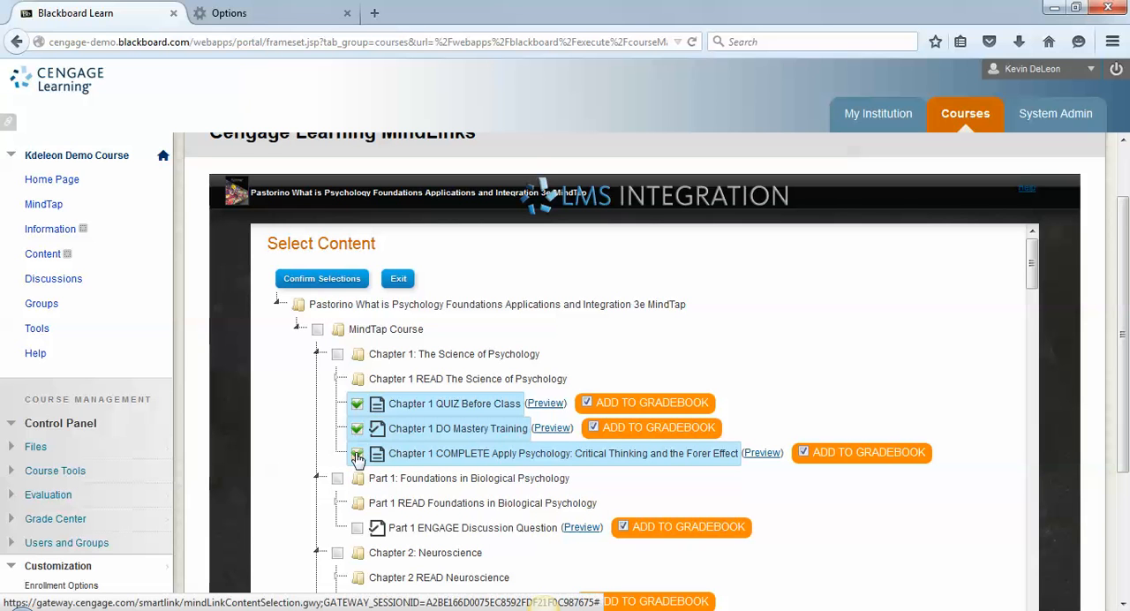
click(589, 405)
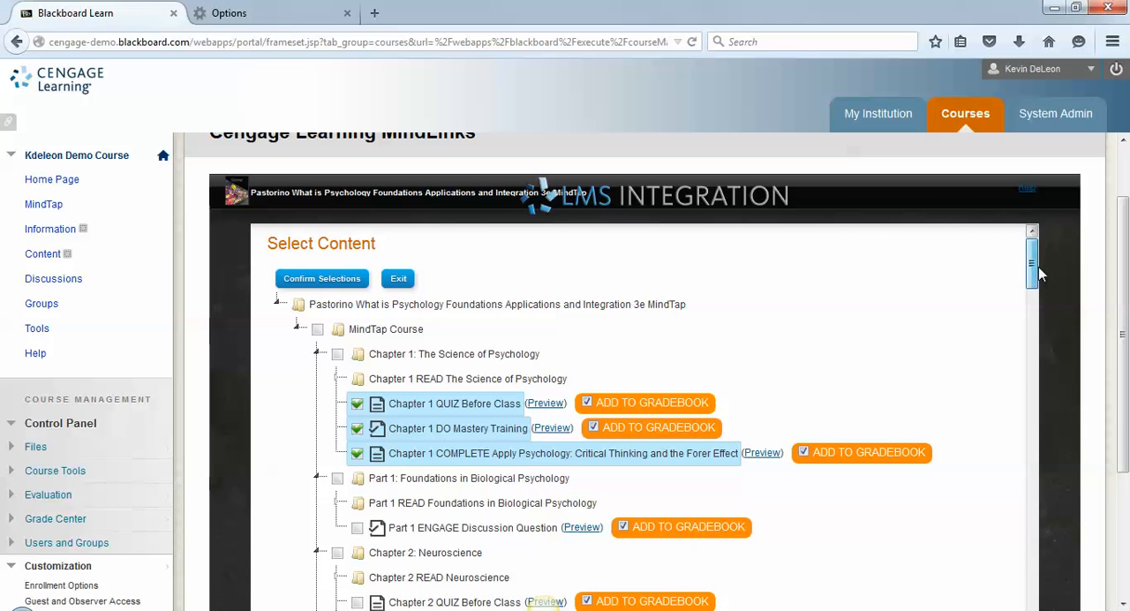
- Add the Cengage Technical Support link to the selected content and confirm the selections
scroll(1039, 273, down, 20)
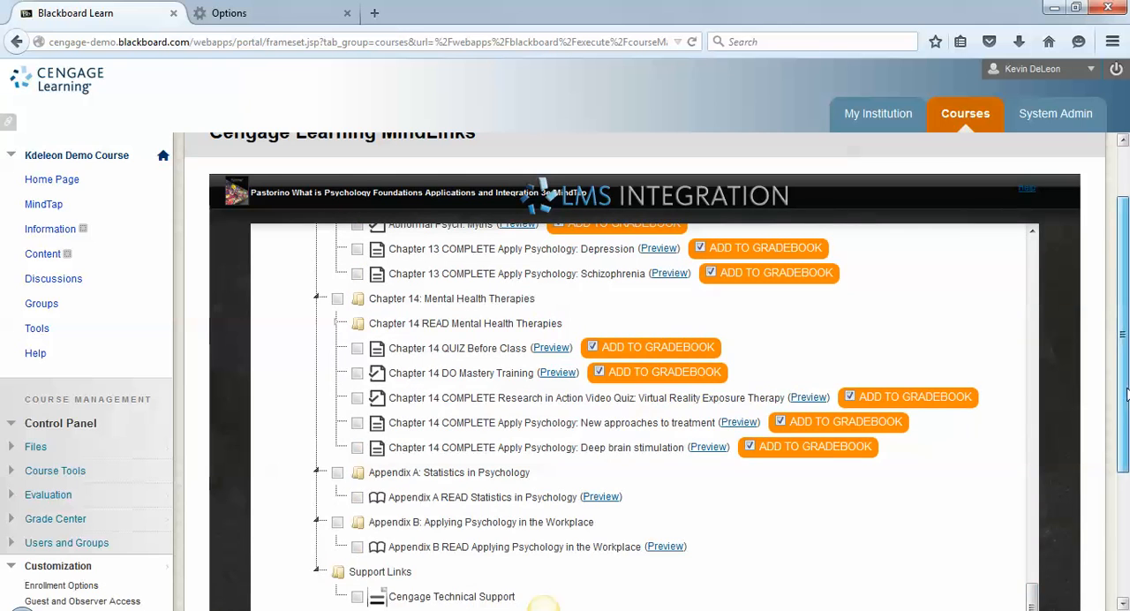
scroll(1125, 393, down, 4)
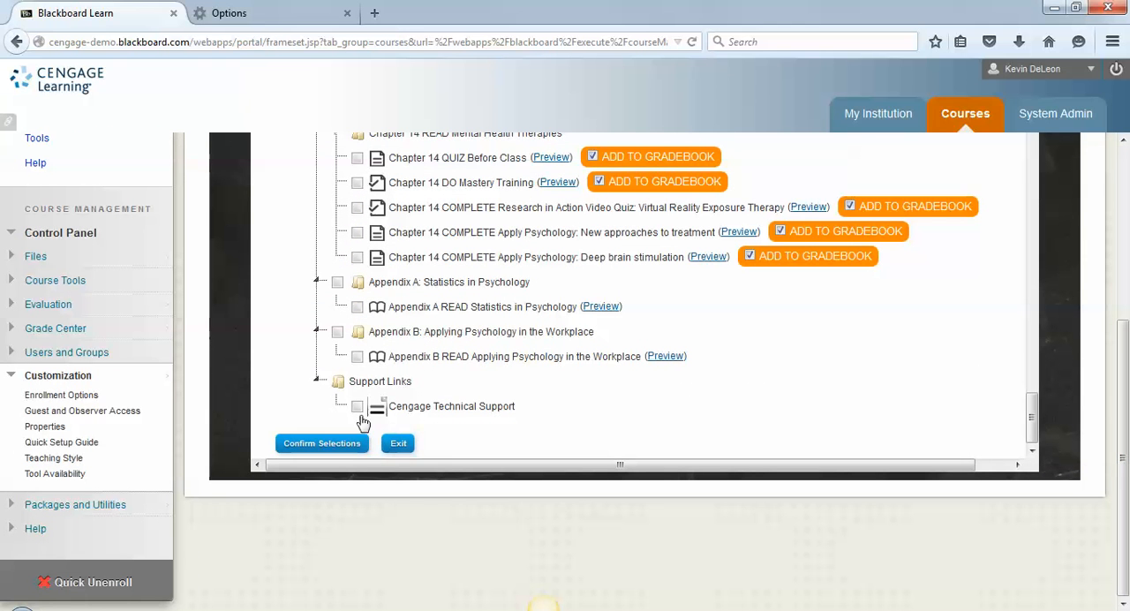
click(358, 407)
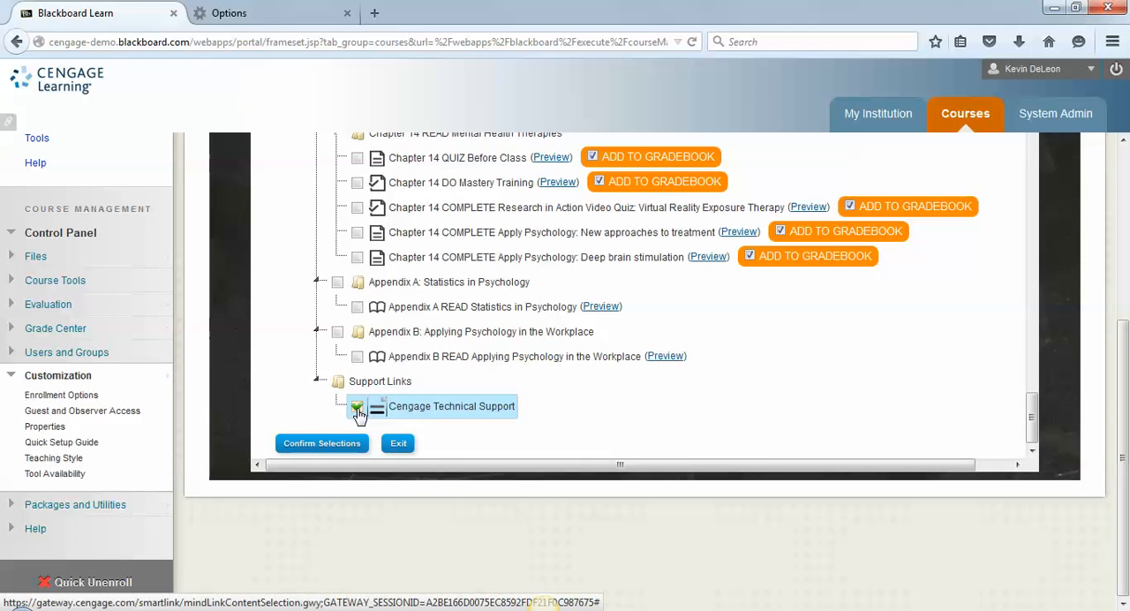
click(343, 445)
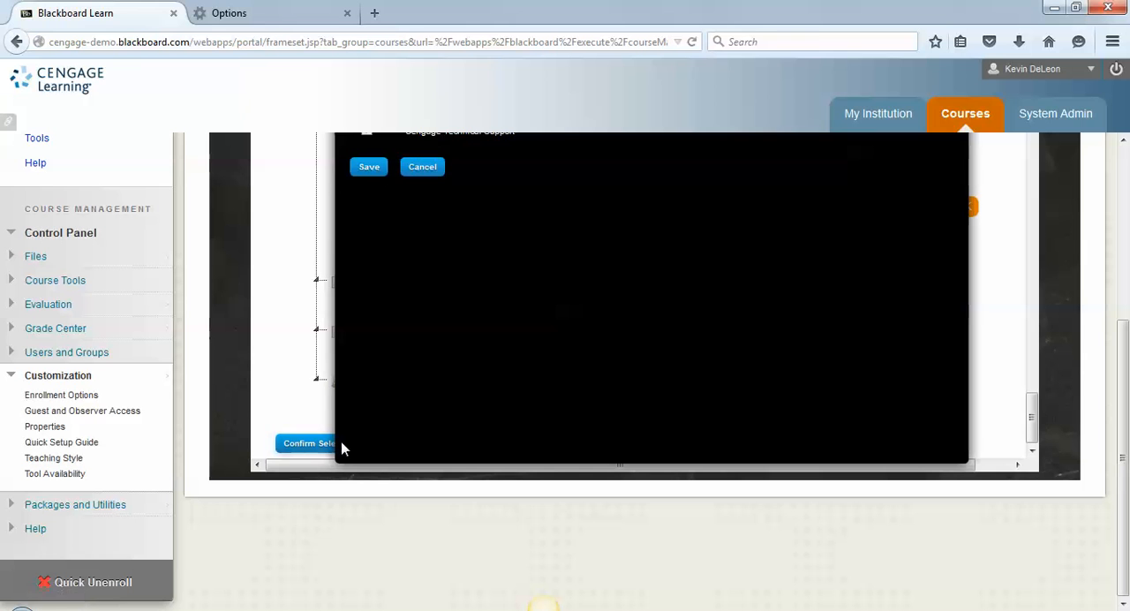
- Save the selected MindTap links and submit them to the /MindTap destination folder of the course
click(369, 173)
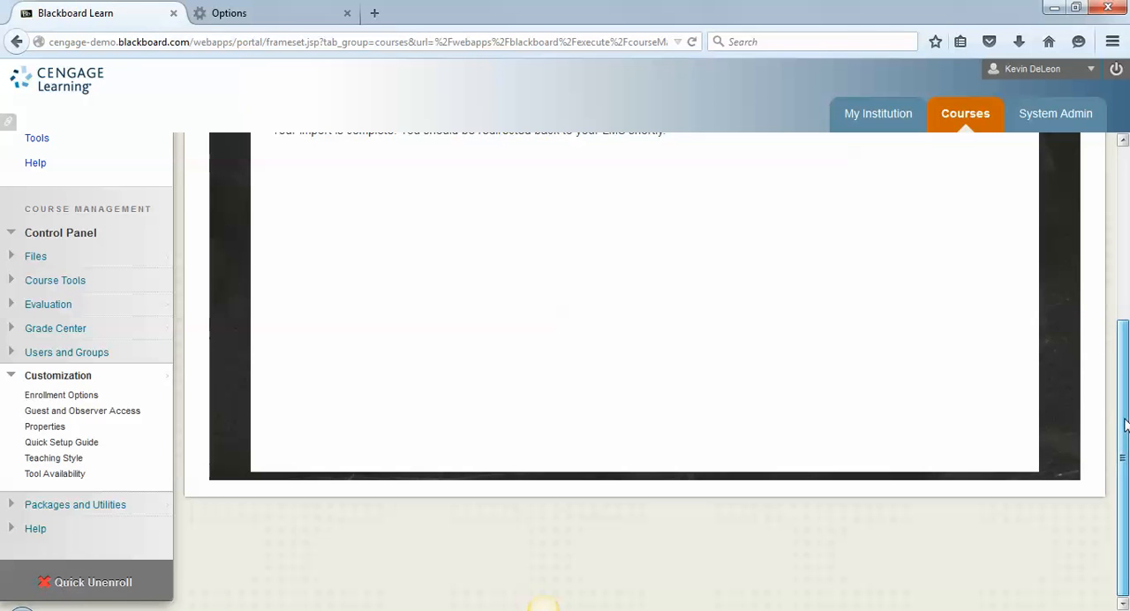
drag(1126, 423, 1128, 219)
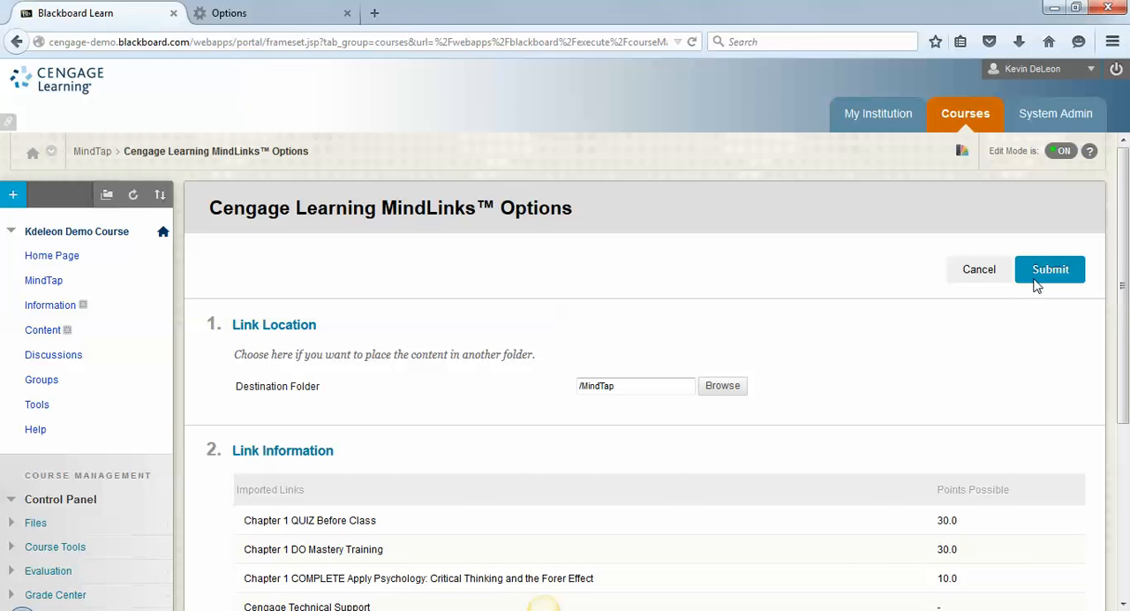
click(1036, 282)
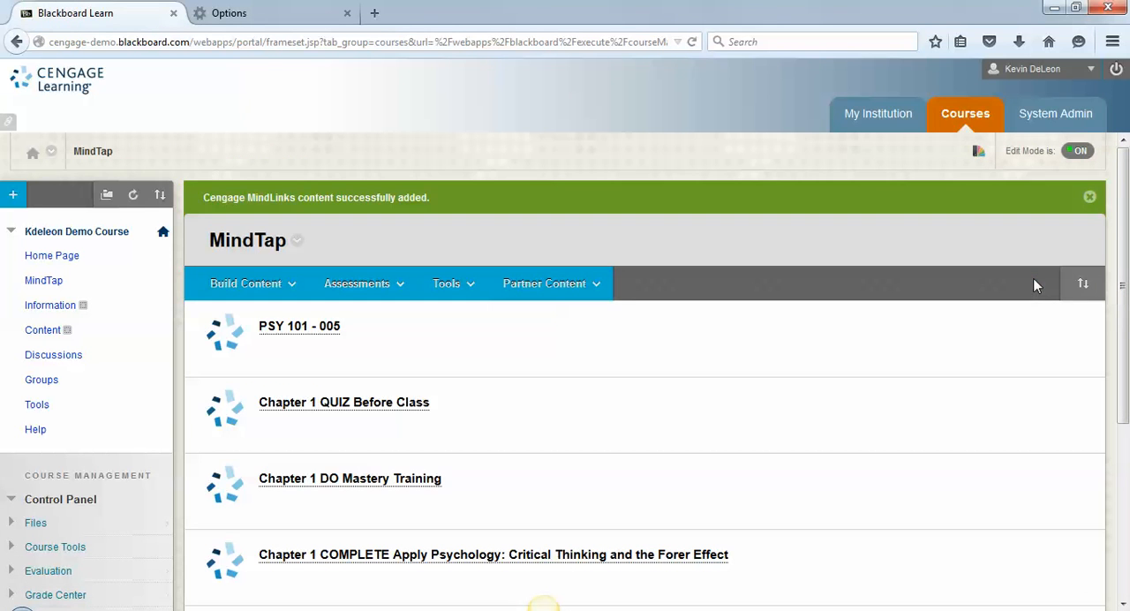
drag(1124, 231, 1123, 288)
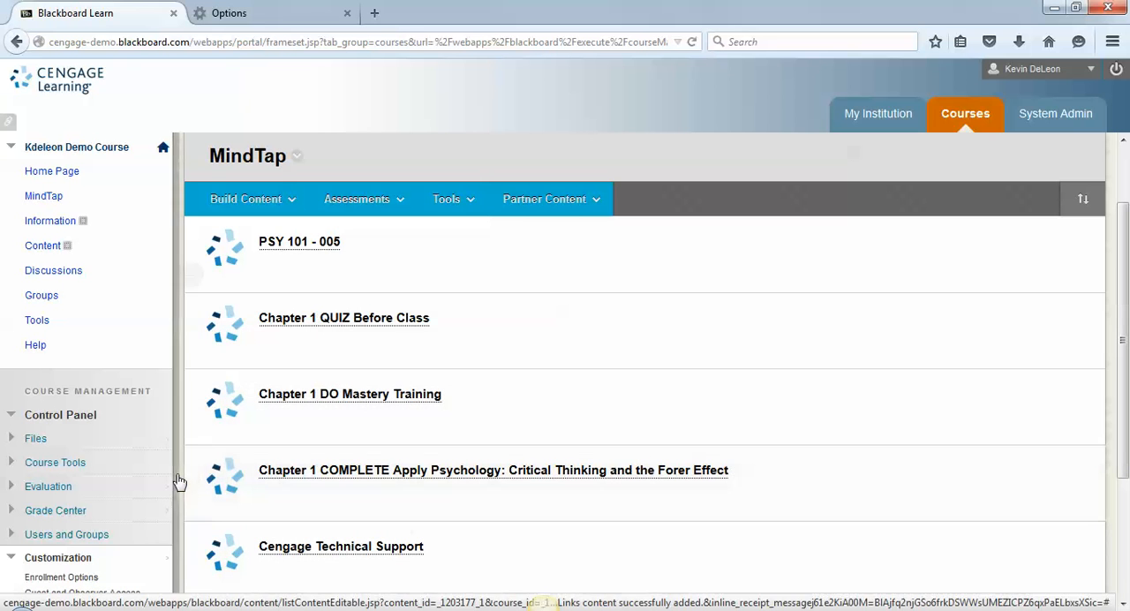
- Open the Full Grade Center and look over the columns for the Chapter 1 activities
click(53, 510)
click(57, 546)
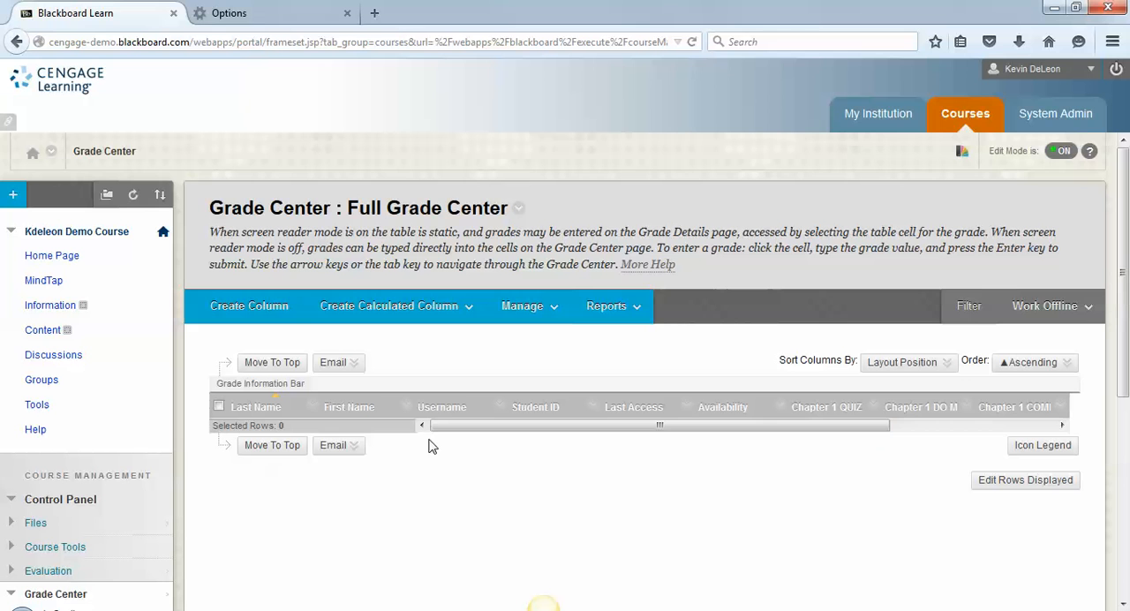
scroll(543, 432, right, 3)
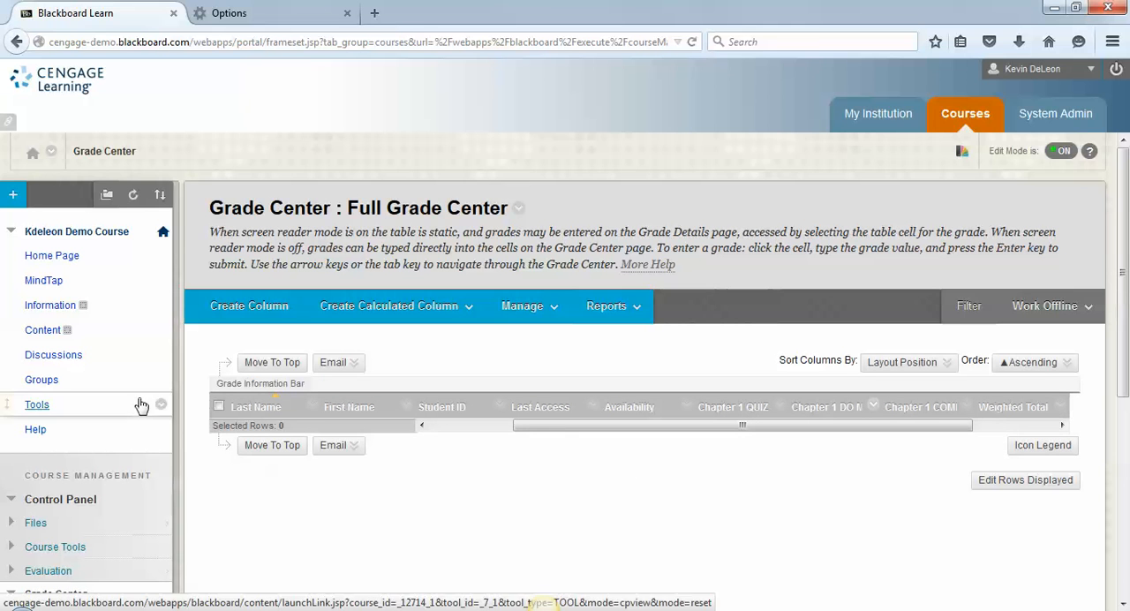
- From the MindTap content area, reopen the Cengage MindLinks partner content and open the linked Pastorino What is Psychology 3e MindTap source
click(42, 282)
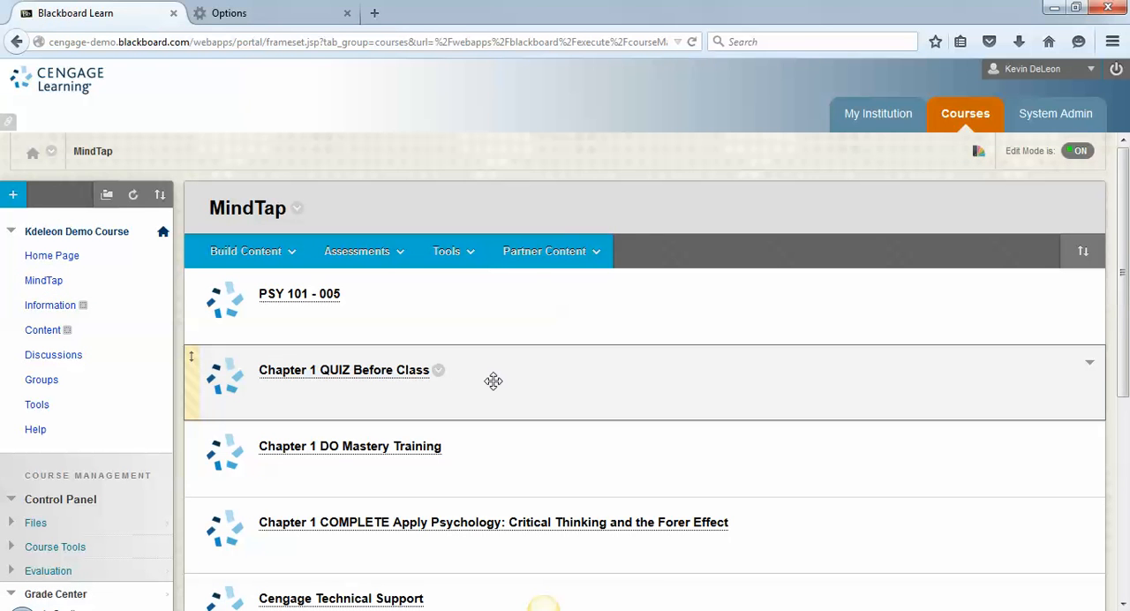
click(542, 249)
click(530, 326)
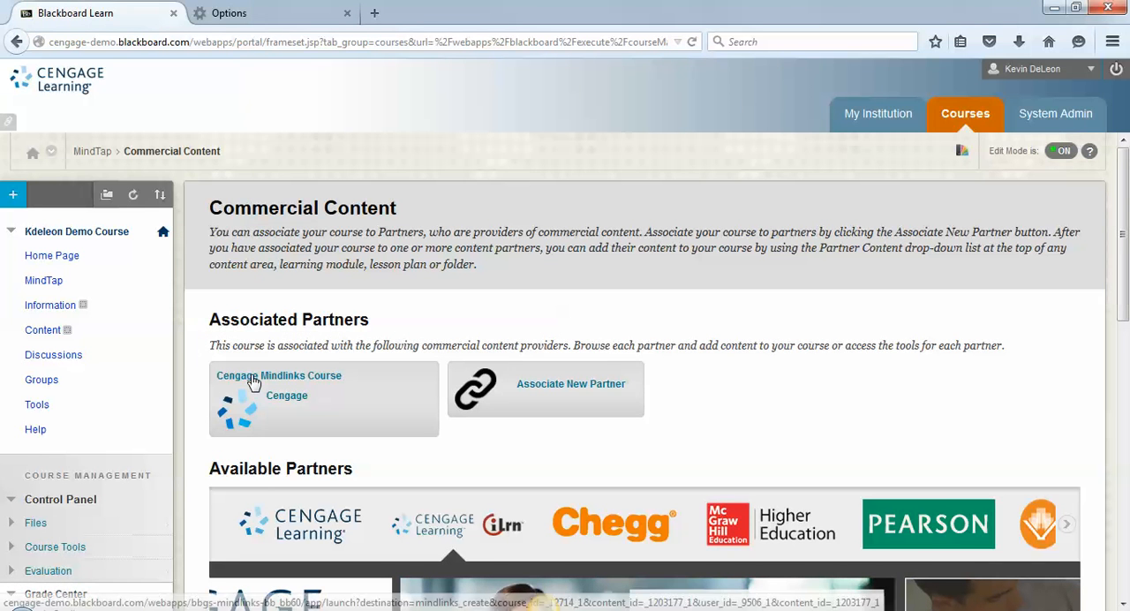
click(253, 381)
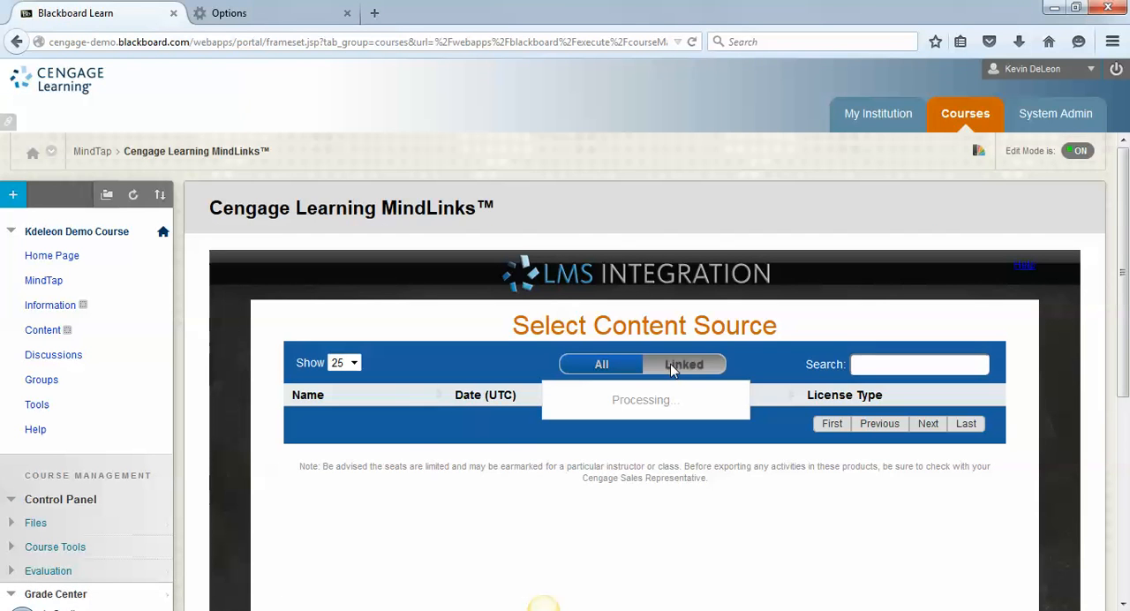
click(360, 439)
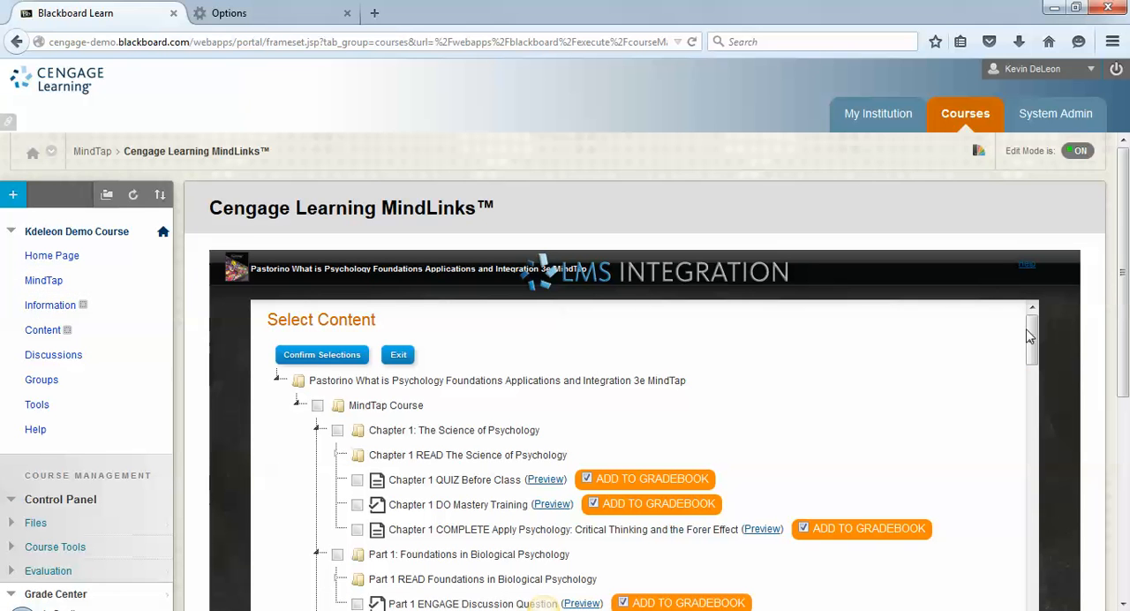
- Select Chapter 1's QUIZ Before Class, DO Mastery Training and COMPLETE Apply Psychology: Critical Thinking and the Forer Effect activities
drag(1027, 328, 1033, 351)
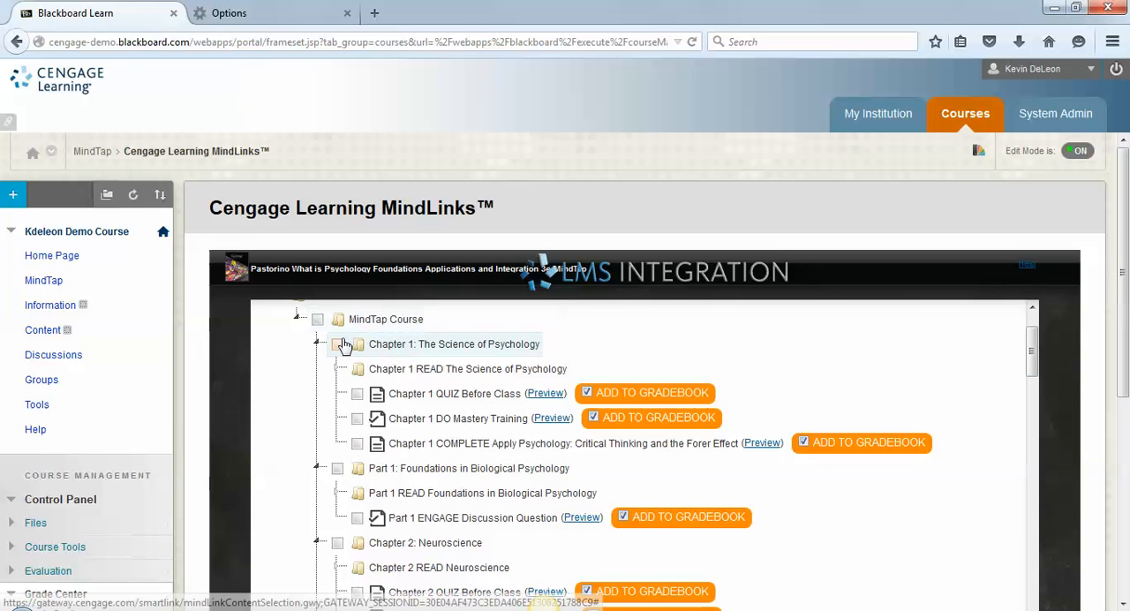
click(356, 393)
click(357, 418)
click(356, 443)
- Select all five Chapter 2 activities: QUIZ Before Class, DO Mastery Training, Biopsych: Neurotransmission, Research in Action Video Quiz and Apply Psychology
drag(1033, 358, 1037, 387)
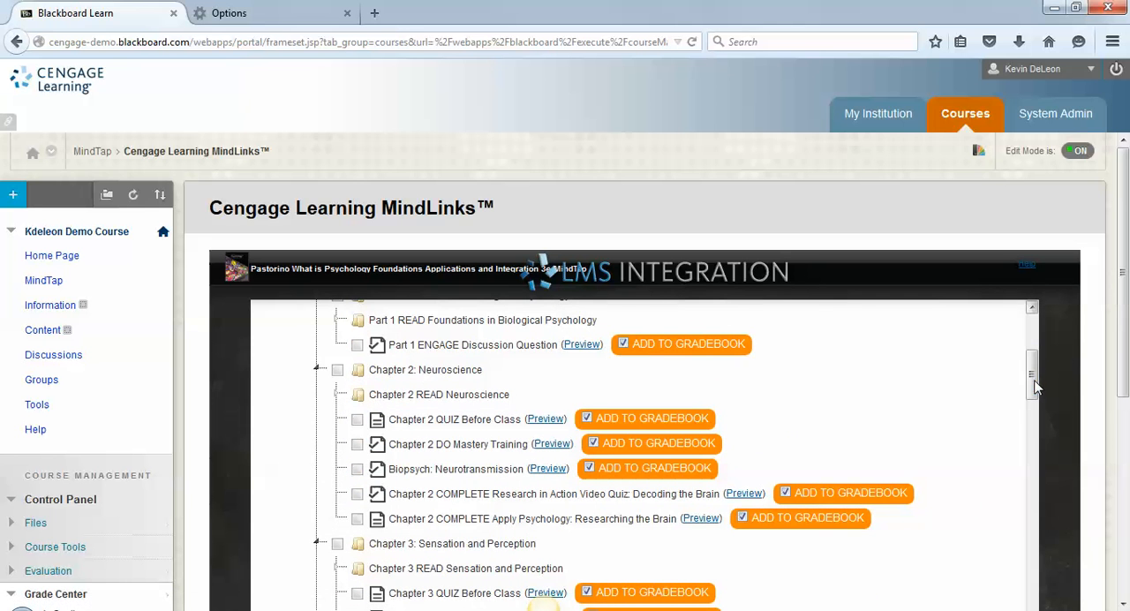
click(356, 419)
click(357, 468)
click(357, 492)
click(357, 443)
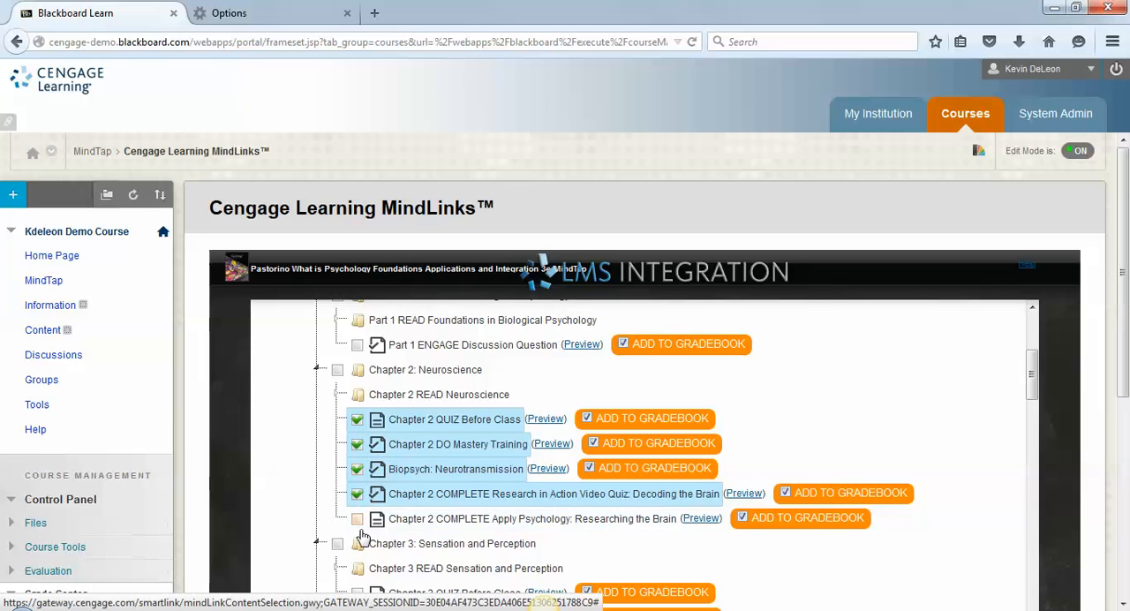
click(356, 519)
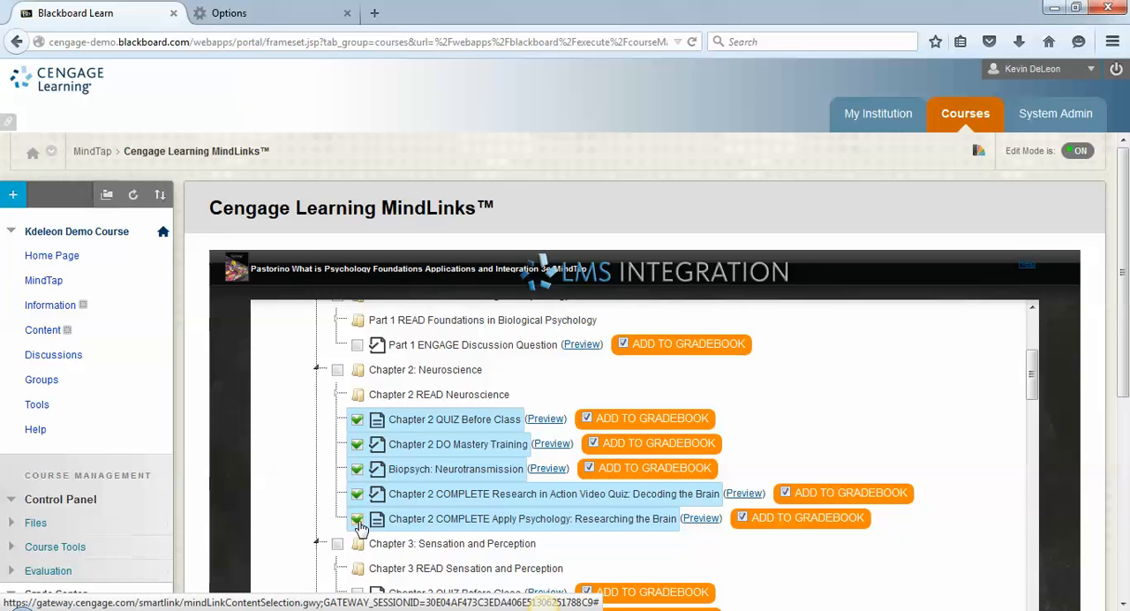
- Select the whole MindTap Course folder as well, and exit the content selection without confirming
drag(1033, 378, 1041, 334)
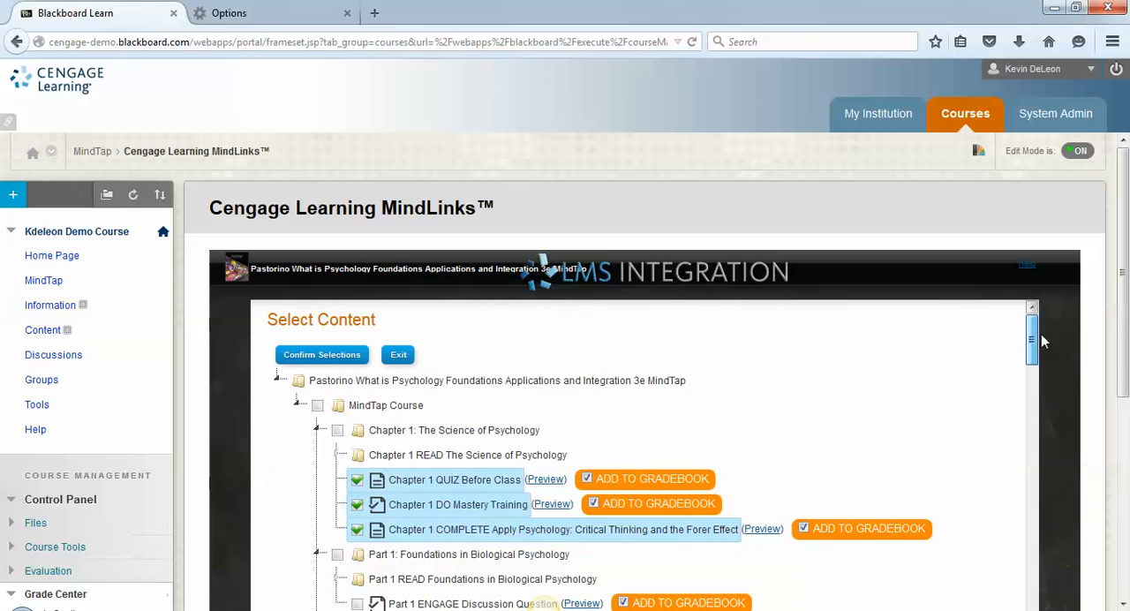
click(317, 407)
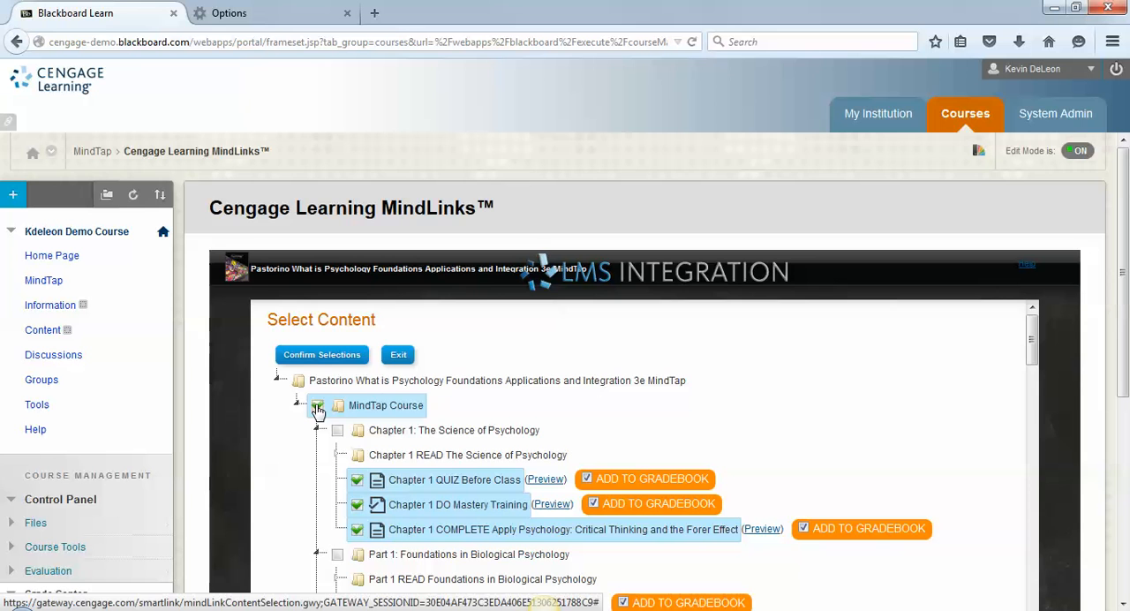
click(396, 357)
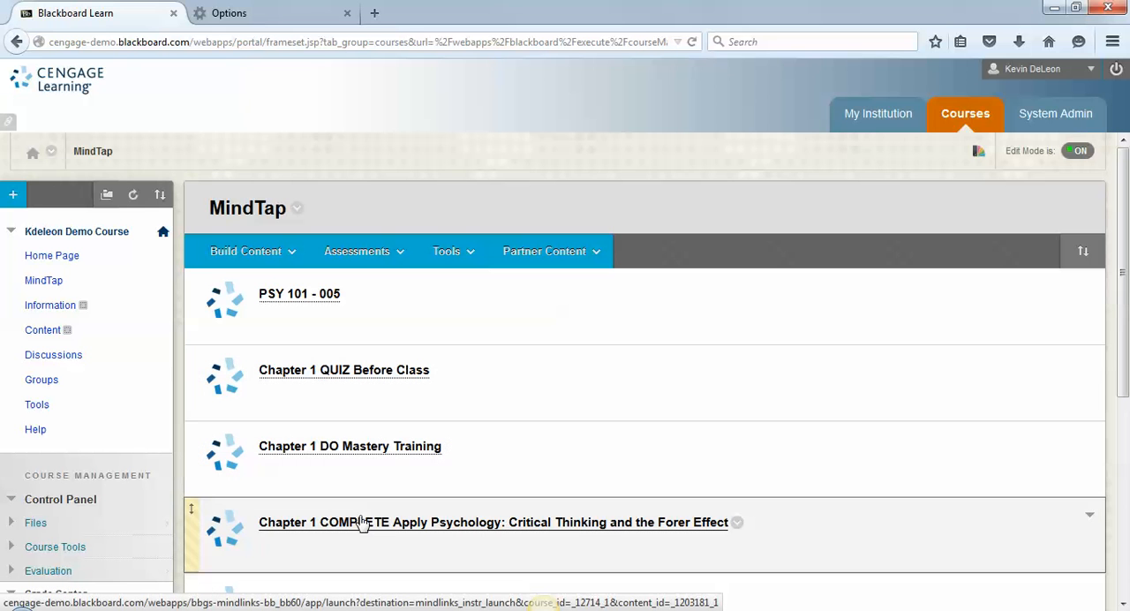
- Open the Chapter 1 QUIZ Before Class link in MindTap and close the assignment to view the course's weekly page
click(313, 375)
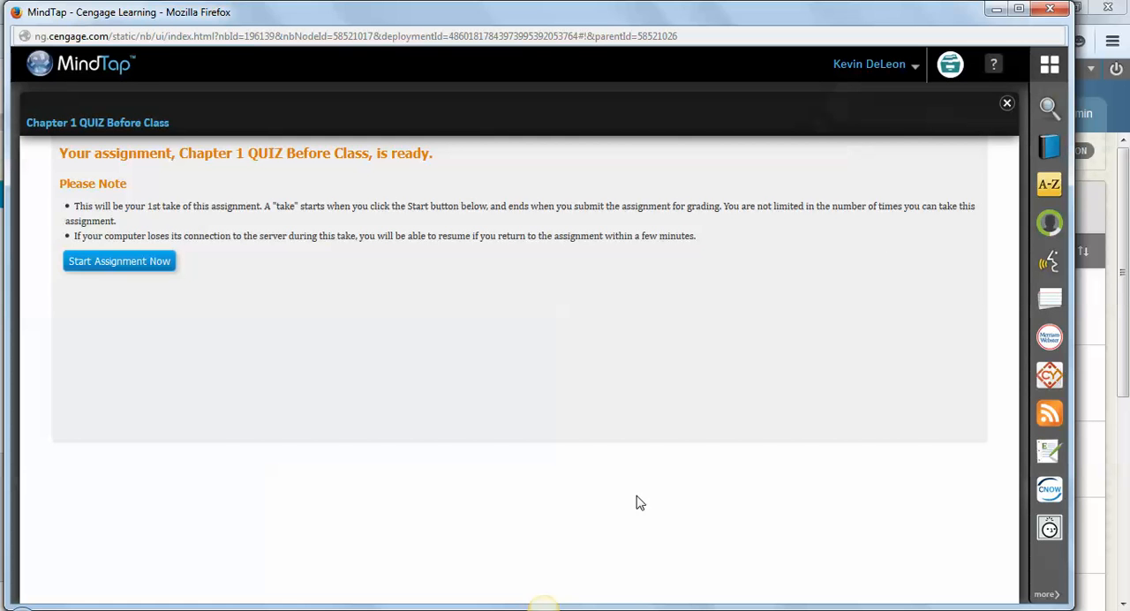
click(1007, 106)
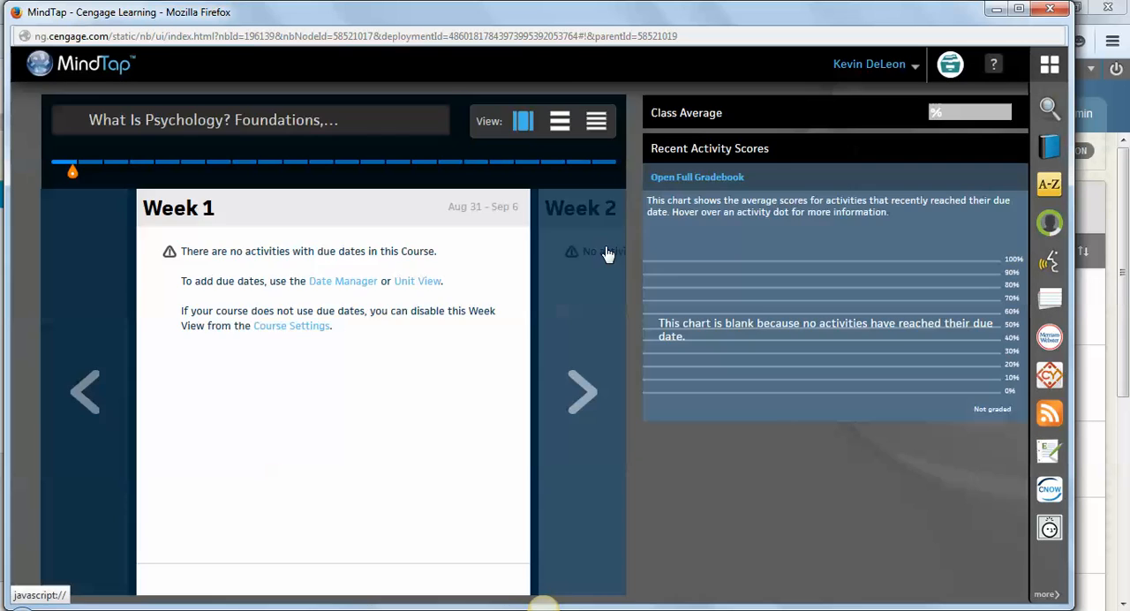